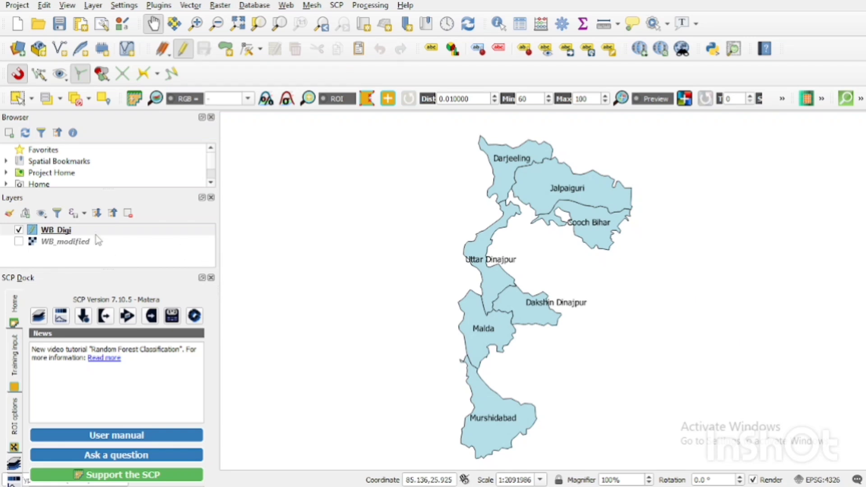
# Open the attribute table of the WB_Digi layer and turn its editing mode off and on again
pyautogui.rightClick(93, 232)
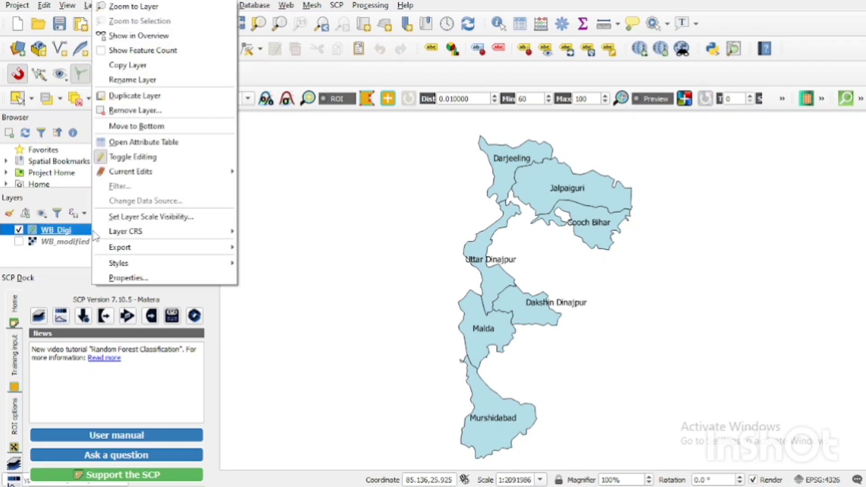
pyautogui.click(145, 143)
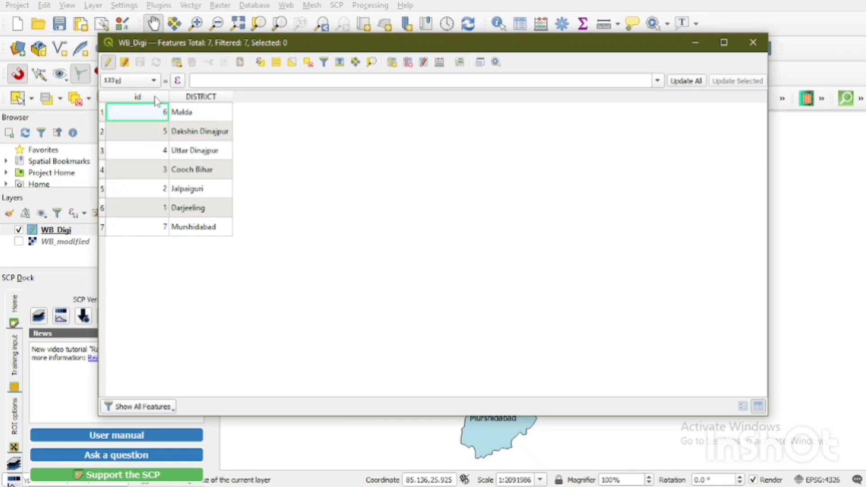
pyautogui.click(109, 62)
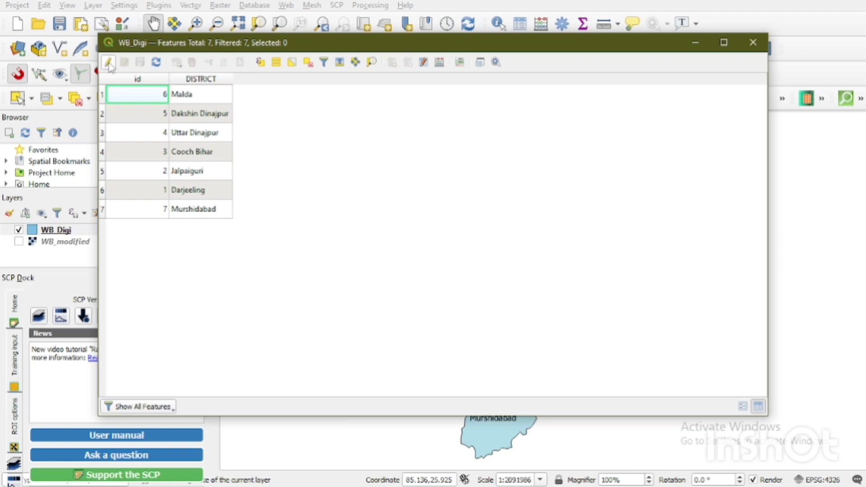
pyautogui.click(109, 63)
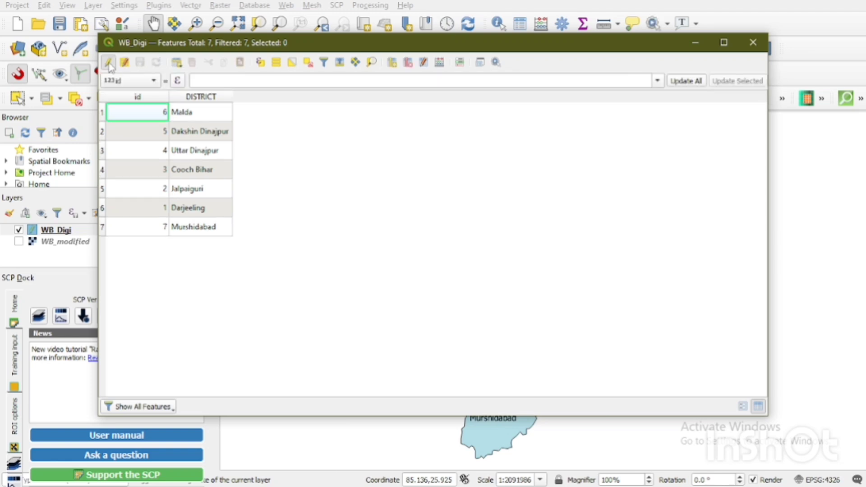
# Add a decimal number (real) field named Literacy with length 10 and precision 3 to the attribute table
pyautogui.click(391, 63)
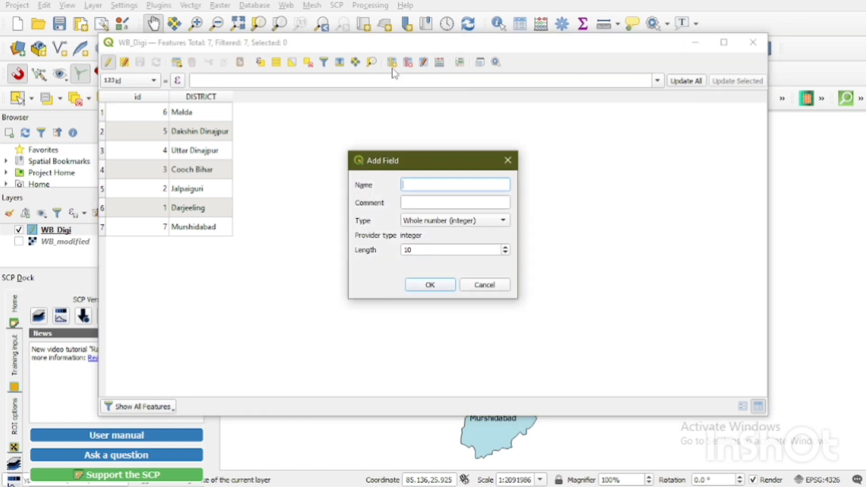
pyautogui.write('Literacy')
pyautogui.click(457, 224)
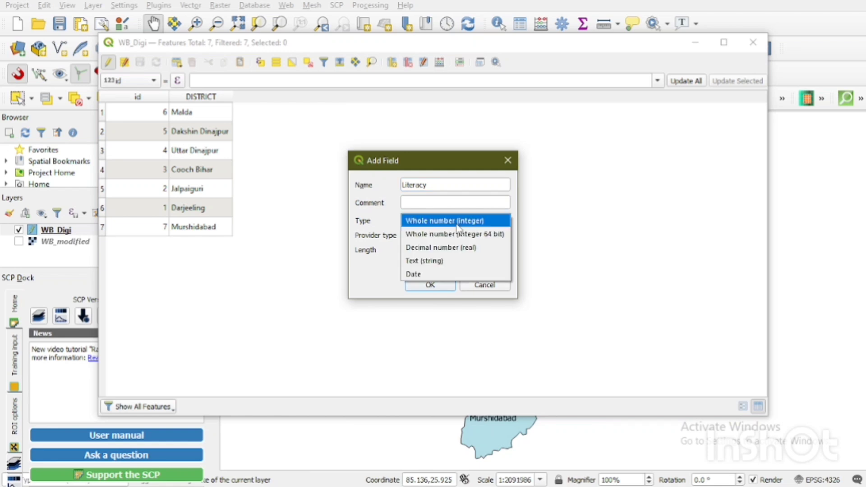
pyautogui.click(428, 247)
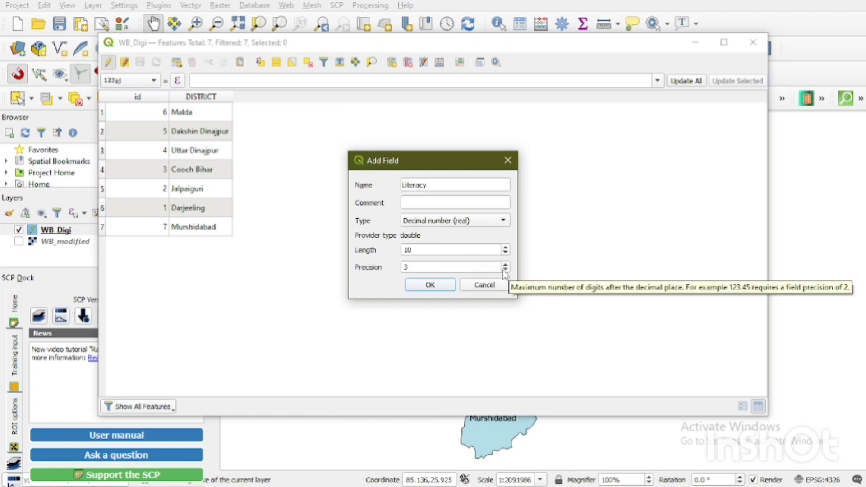
pyautogui.click(430, 285)
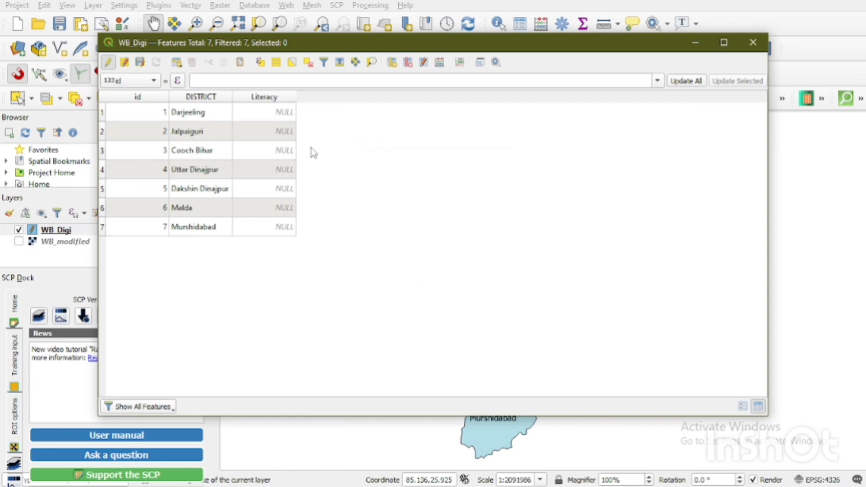
# Enter the Literacy values 79.92 for Darjeeling and 73.79 for Jalpaiguri
pyautogui.doubleClick(273, 115)
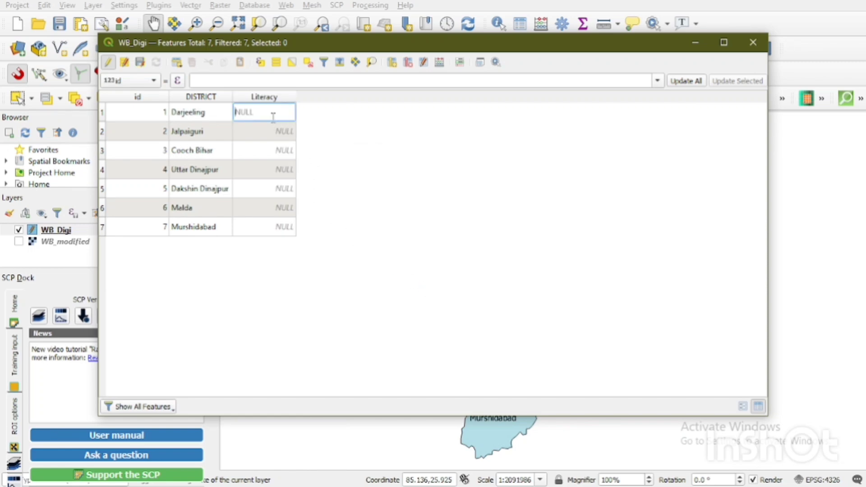
pyautogui.write('79.92')
pyautogui.doubleClick(270, 143)
pyautogui.doubleClick(268, 139)
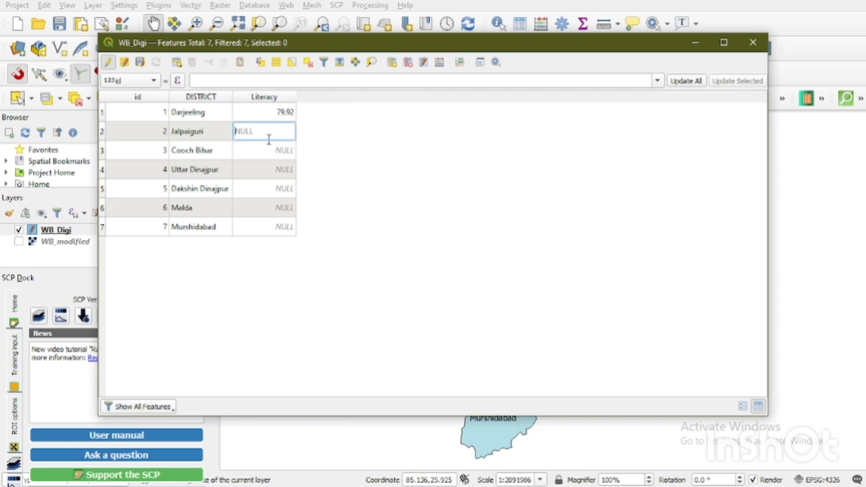
pyautogui.click(141, 62)
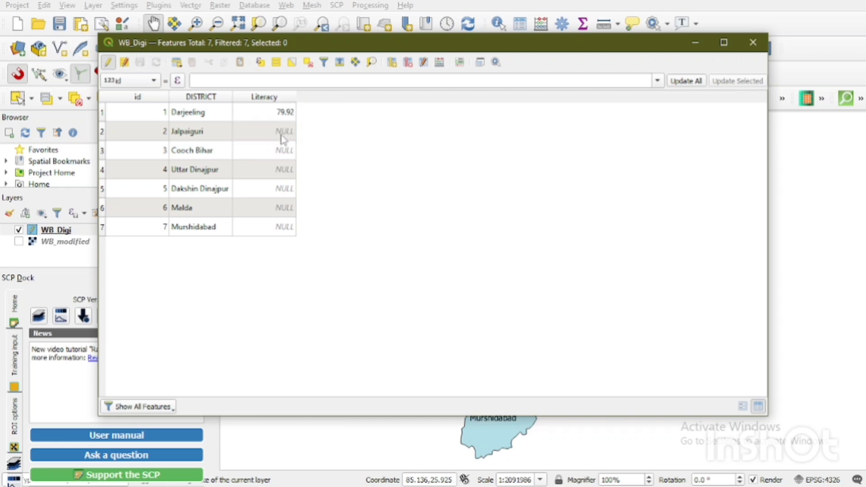
pyautogui.doubleClick(282, 136)
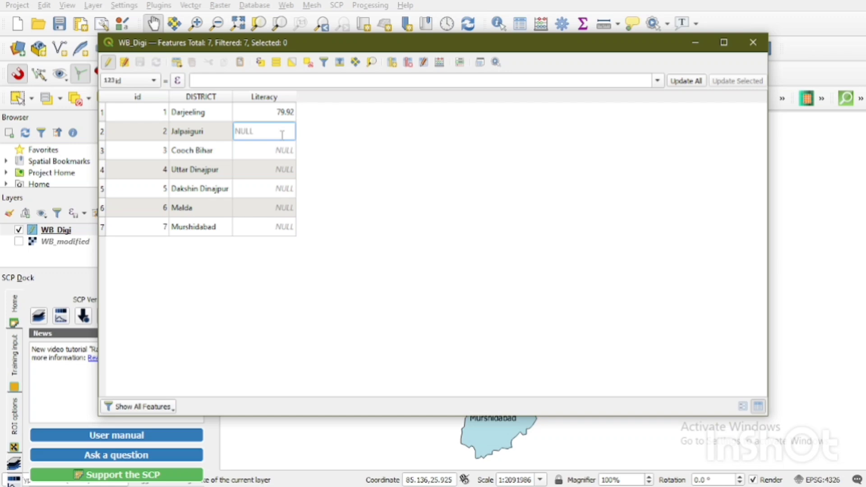
pyautogui.write('73.79')
# Enter the Literacy values 77.49 for Cooch Bihar and 60.13 for Uttar Dinajpur
pyautogui.doubleClick(262, 153)
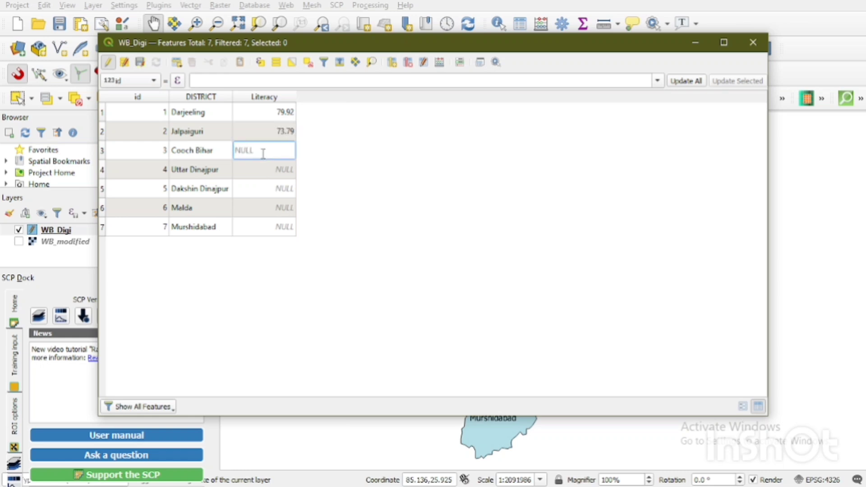
pyautogui.write('775')
pyautogui.write('49')
pyautogui.press('BackSpace')
pyautogui.press('BackSpace')
pyautogui.press('BackSpace')
pyautogui.write('.49')
pyautogui.click(263, 172)
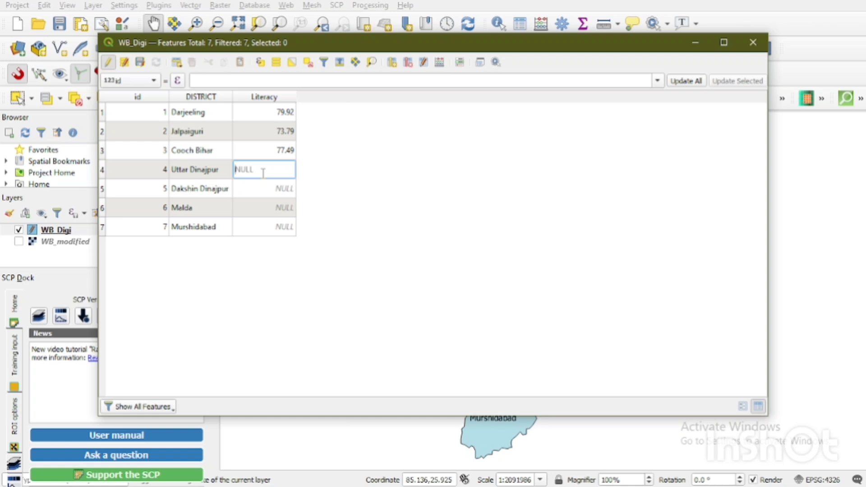
pyautogui.write('60.13')
# Enter the Literacy values 73.86 for Dakshin Dinajpur and 62.71 for Malda
pyautogui.click(264, 189)
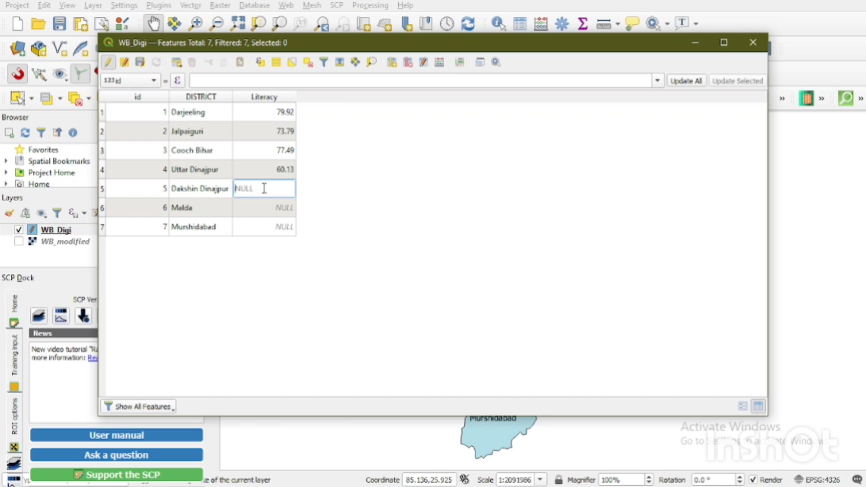
pyautogui.write('73.86')
pyautogui.click(252, 209)
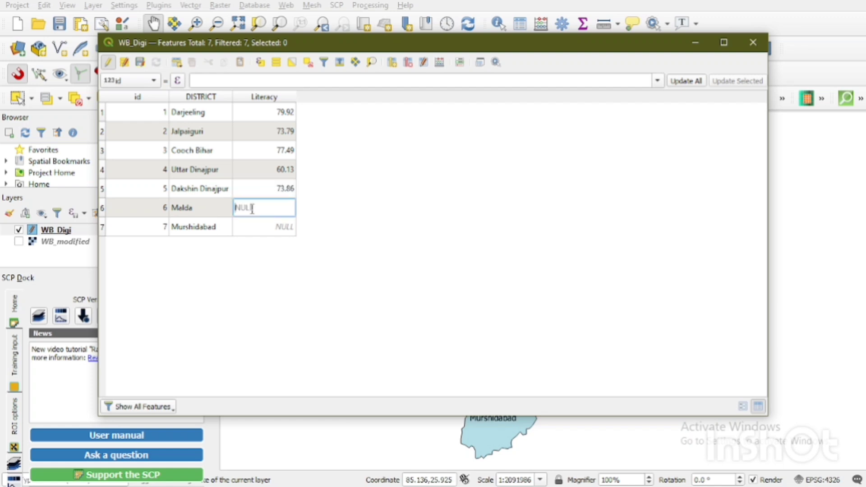
pyautogui.write('62.71')
# Enter the Literacy value 67.53 for Murshidabad and save the layer edits
pyautogui.click(252, 228)
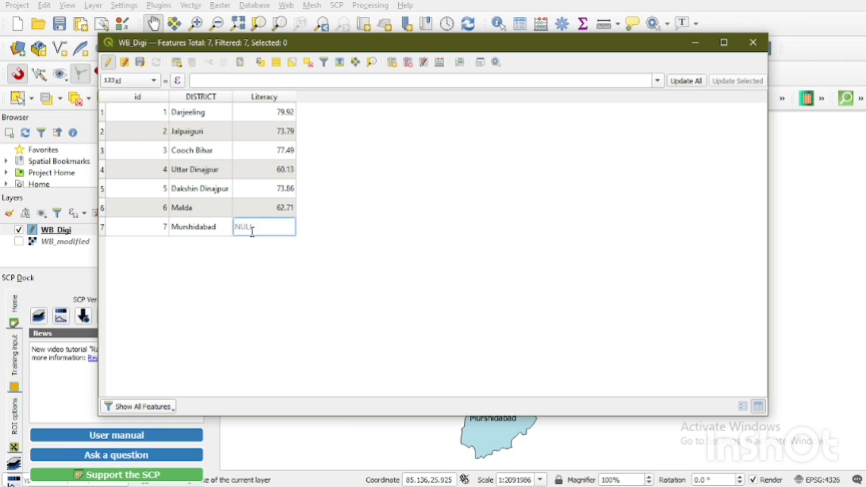
pyautogui.write('67')
pyautogui.write('.52')
pyautogui.press('Return')
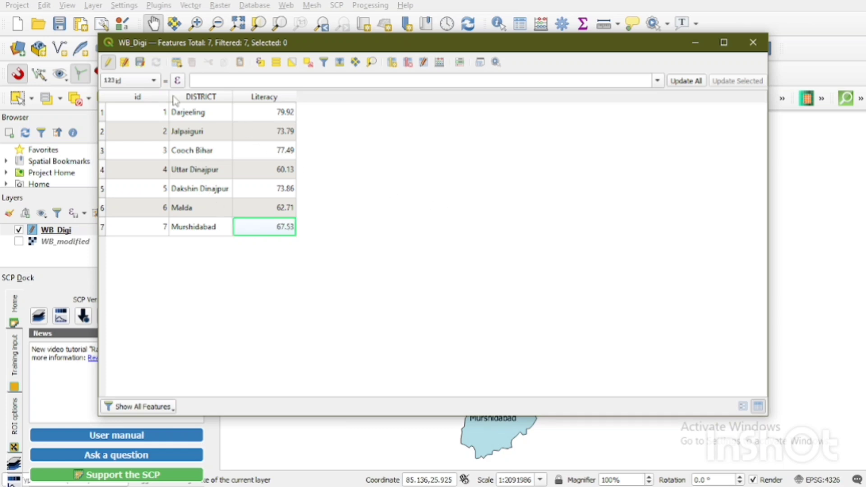
pyautogui.click(140, 63)
# View the list of fields offered for deletion without removing any, and close the attribute table
pyautogui.click(412, 66)
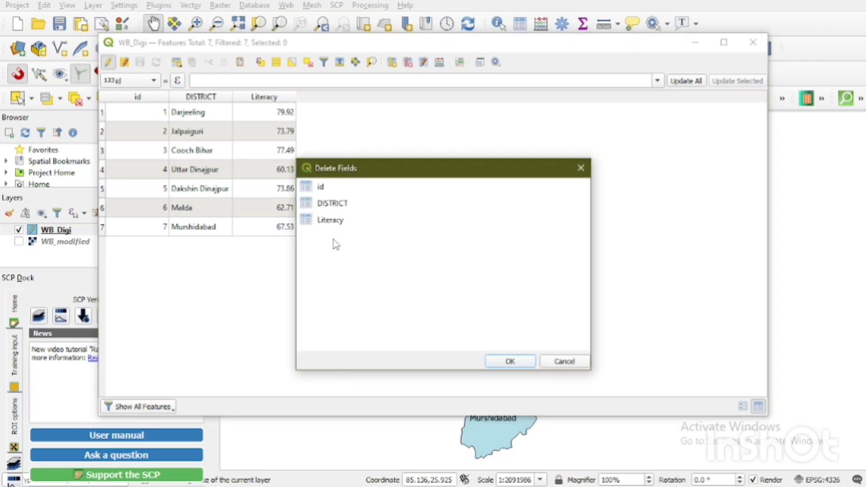
pyautogui.click(580, 169)
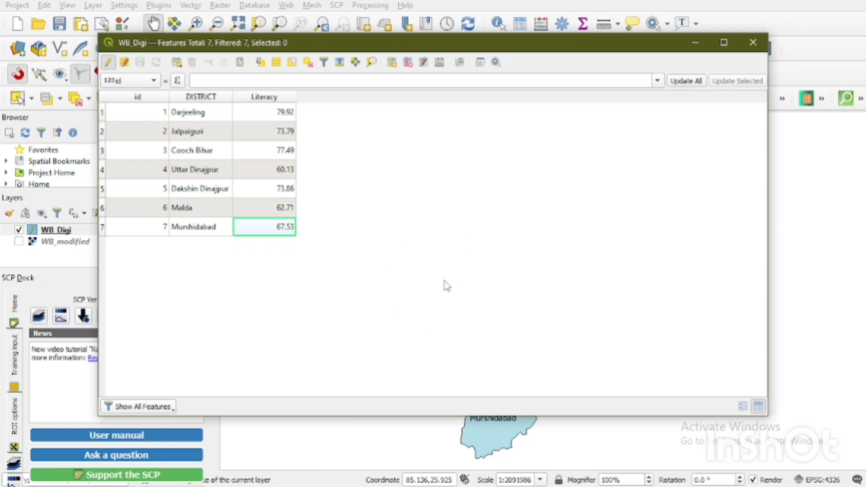
pyautogui.click(754, 43)
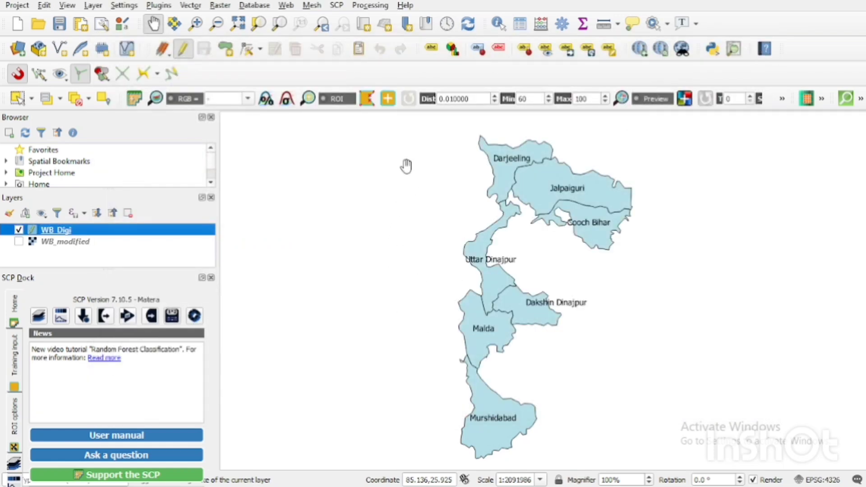
# Open the diagram properties of the WB_Digi layer and set the diagram type to Histogram
pyautogui.rightClick(126, 232)
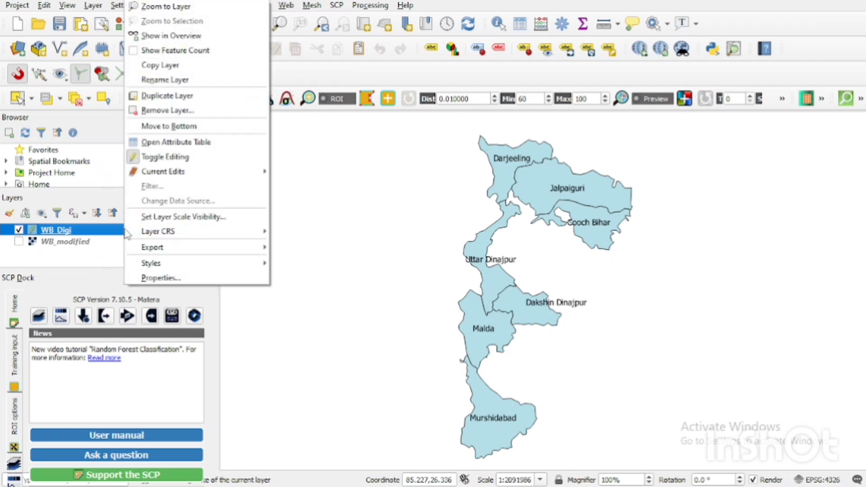
pyautogui.click(155, 278)
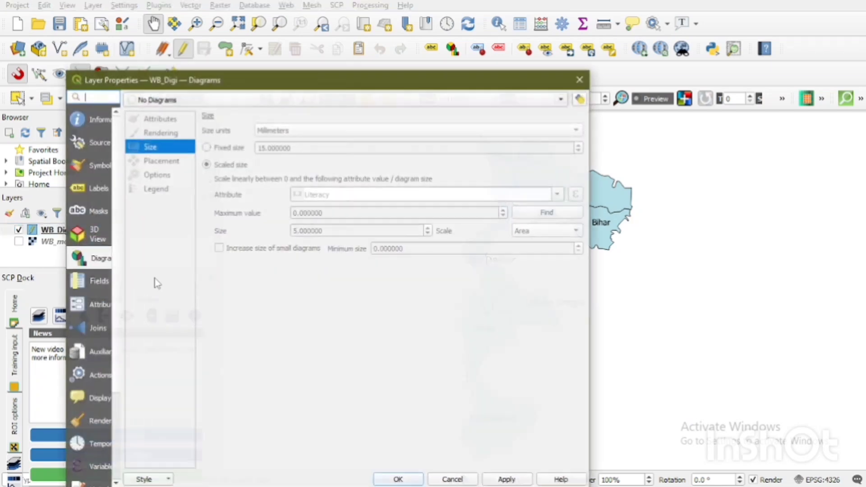
pyautogui.moveTo(303, 81); pyautogui.dragTo(327, 46)
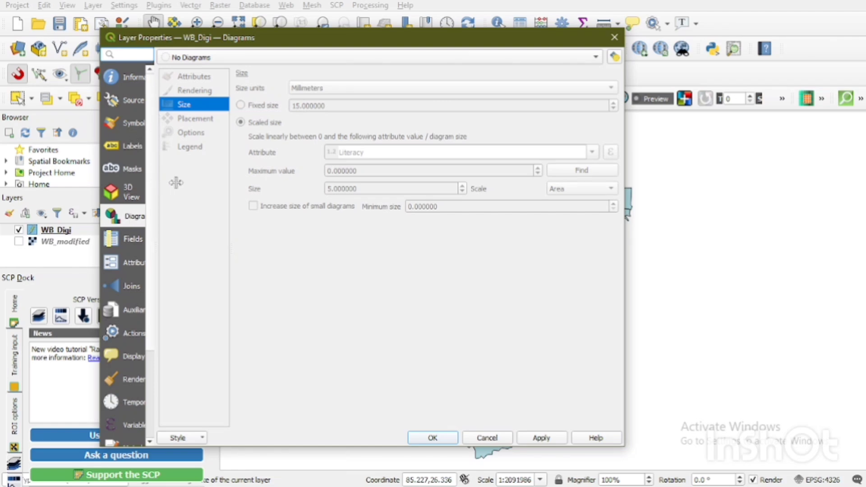
pyautogui.click(133, 194)
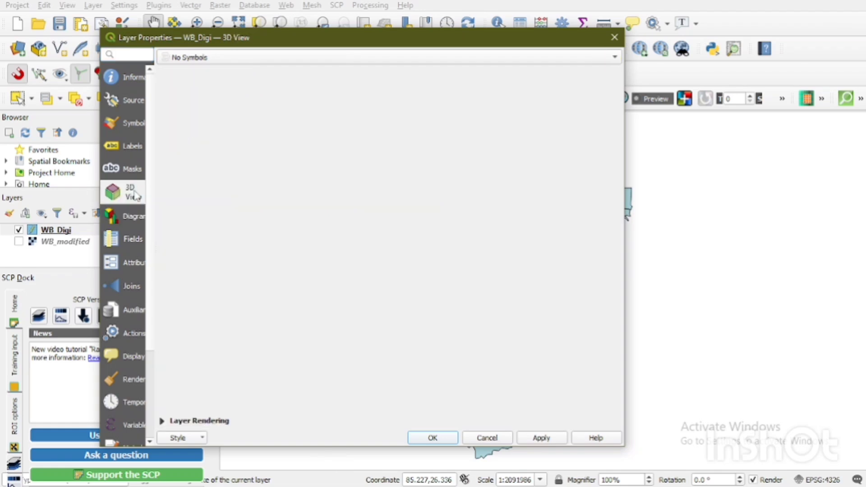
pyautogui.click(130, 221)
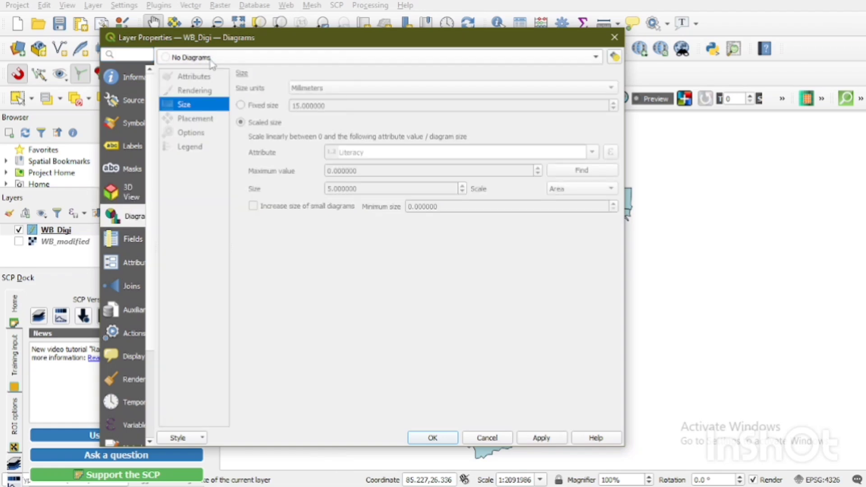
pyautogui.click(209, 62)
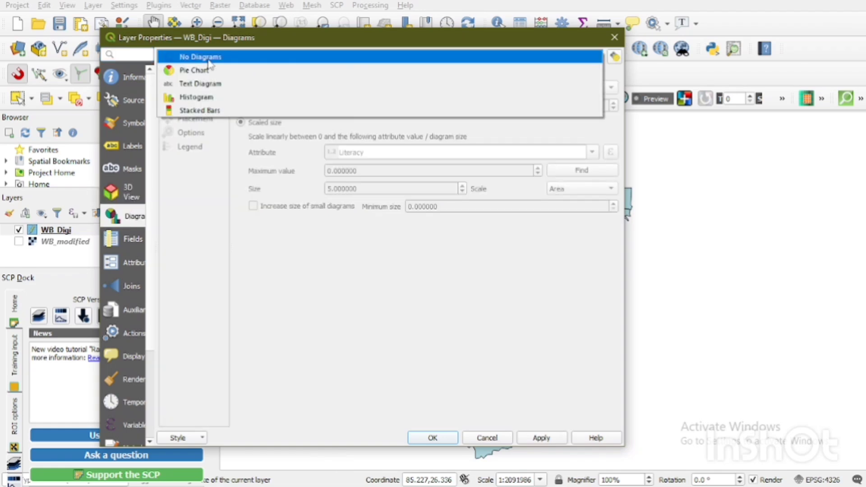
pyautogui.click(198, 98)
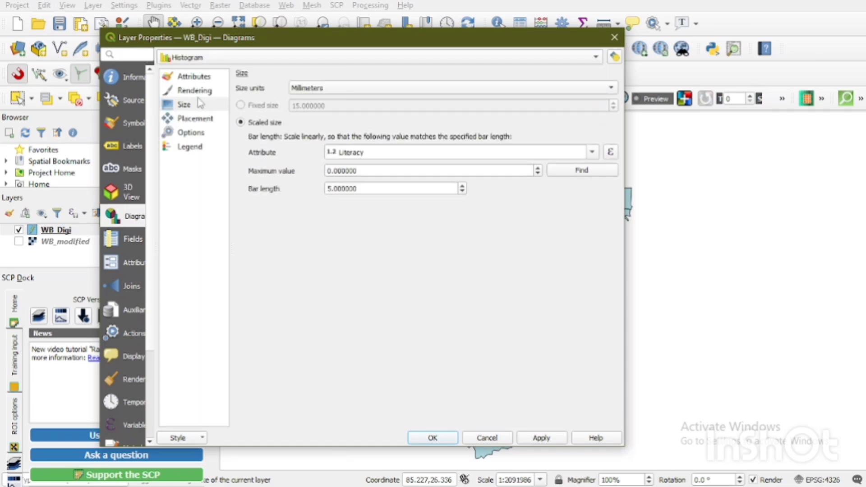
# Remove the assigned Literacy attribute from the histogram and assign Literacy again from the available attributes
pyautogui.click(194, 77)
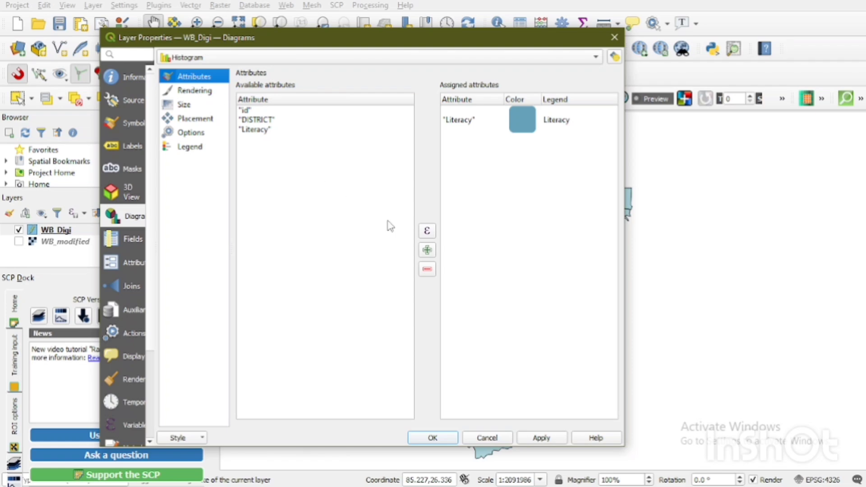
pyautogui.click(507, 131)
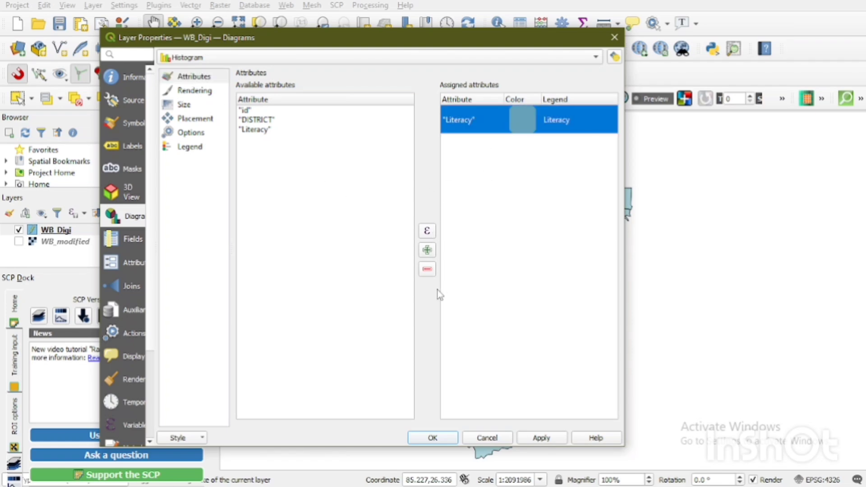
pyautogui.click(427, 269)
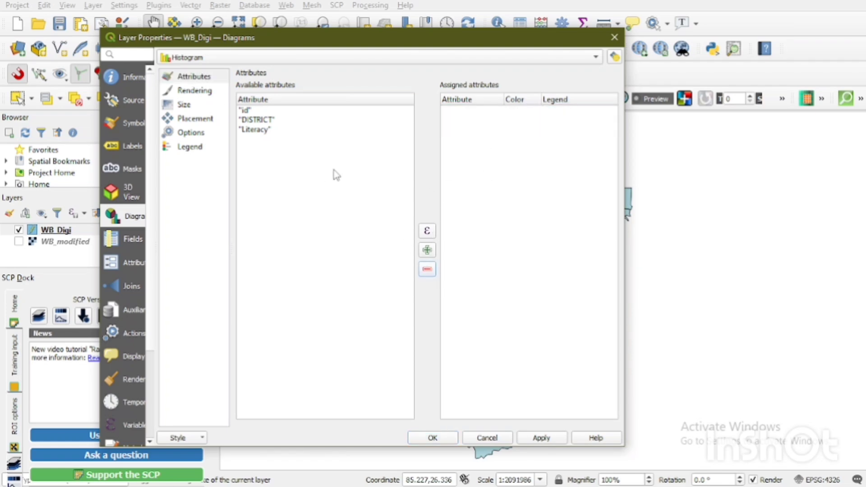
pyautogui.click(261, 130)
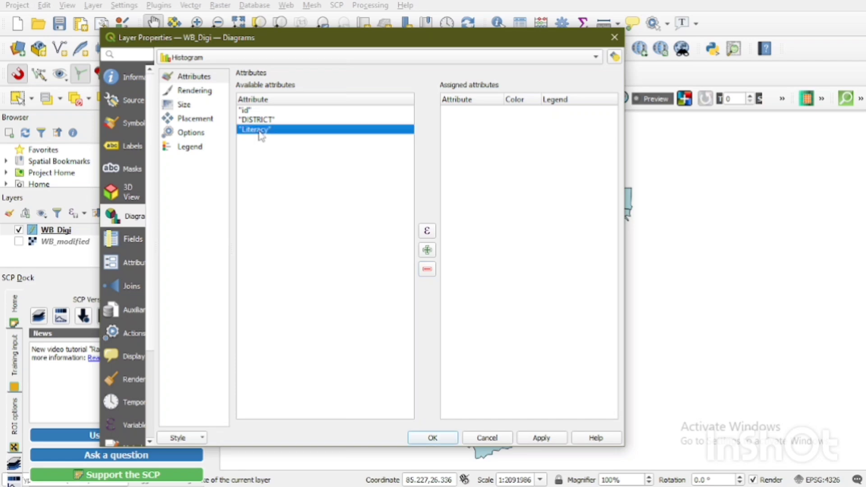
pyautogui.click(427, 250)
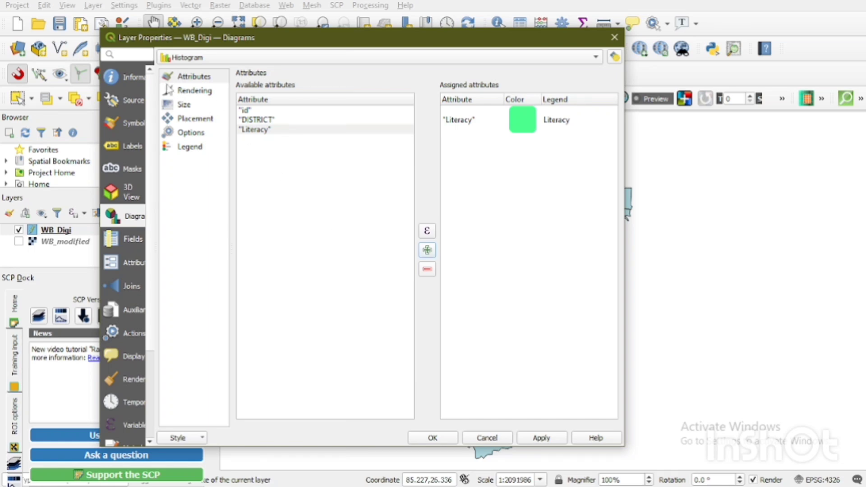
# Scale the histogram bars by Literacy using the field's detected maximum value, set the bar length to 10 mm and apply
pyautogui.click(183, 106)
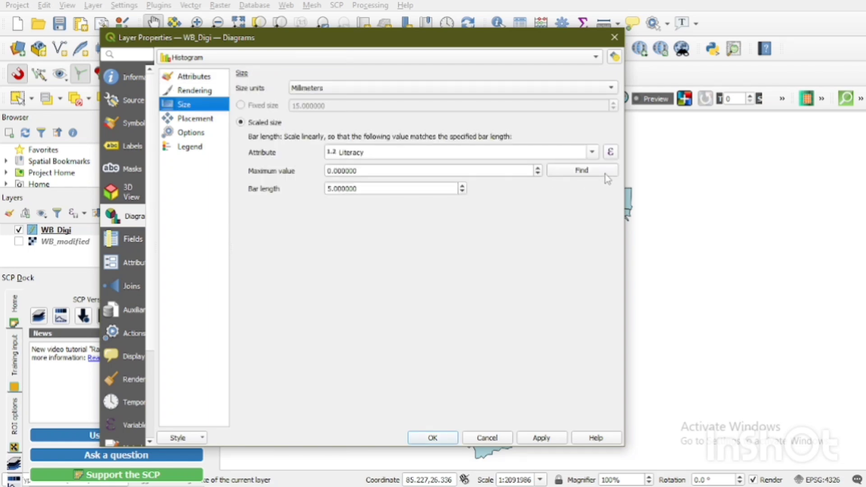
pyautogui.click(596, 152)
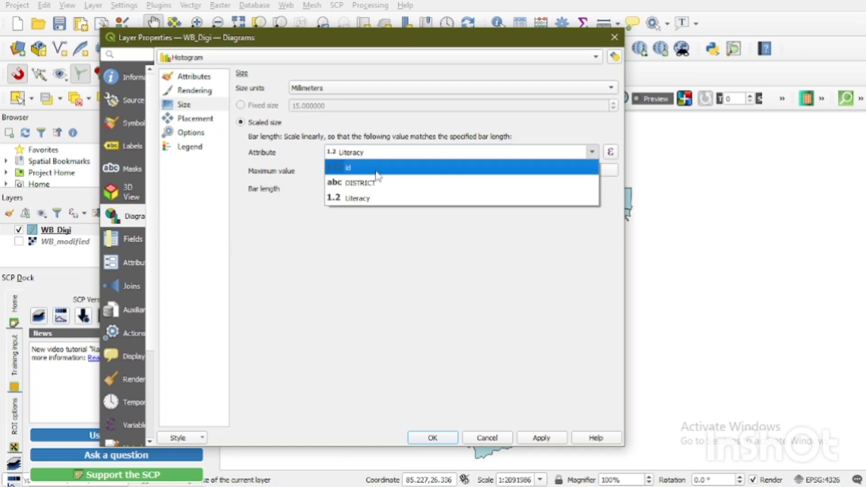
pyautogui.click(361, 197)
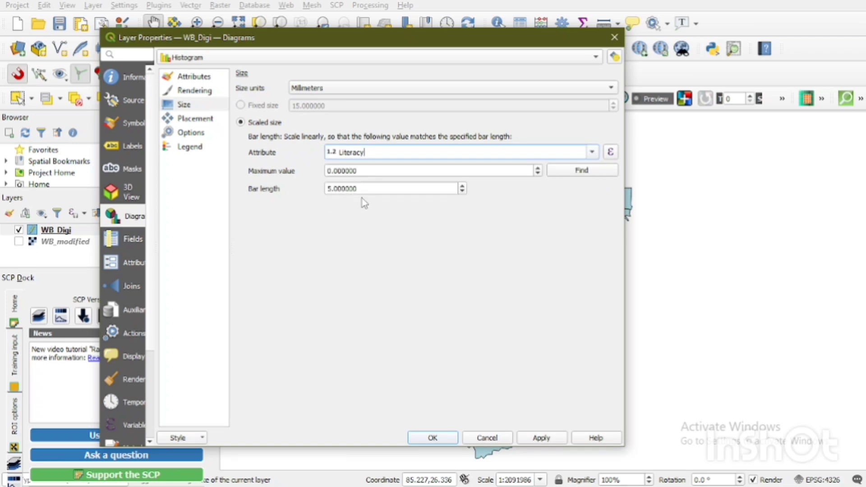
pyautogui.click(566, 176)
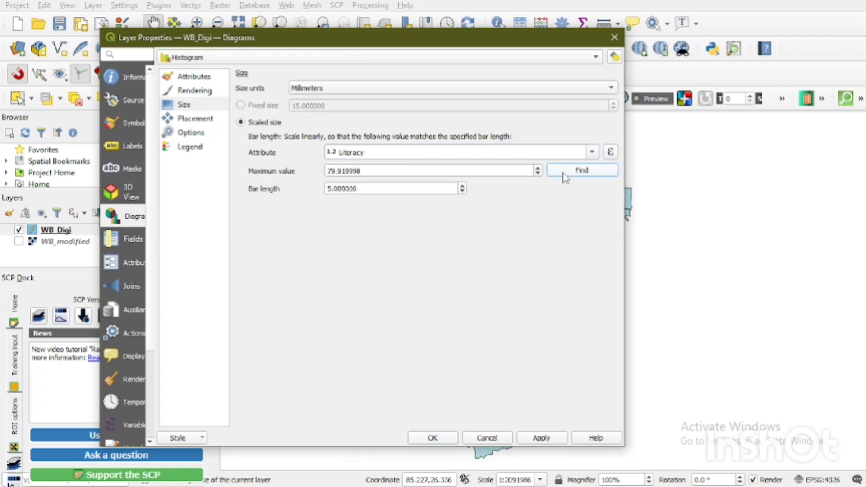
pyautogui.click(332, 190)
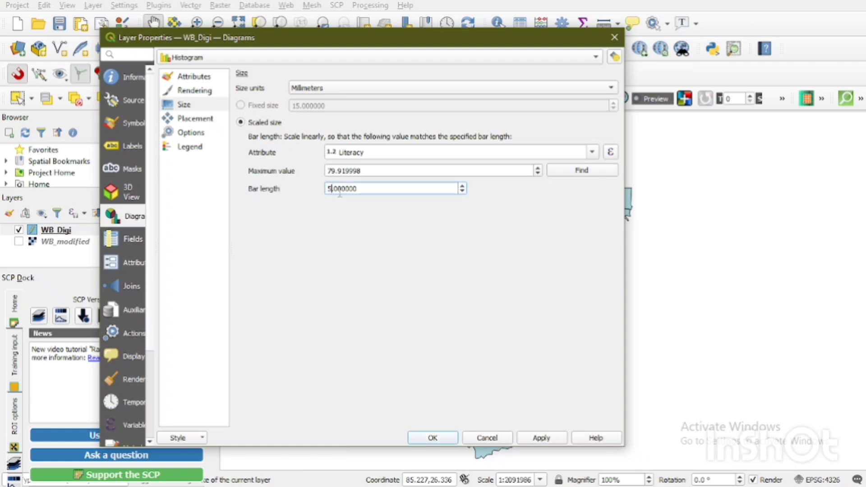
pyautogui.press('BackSpace')
pyautogui.write('10')
pyautogui.click(536, 438)
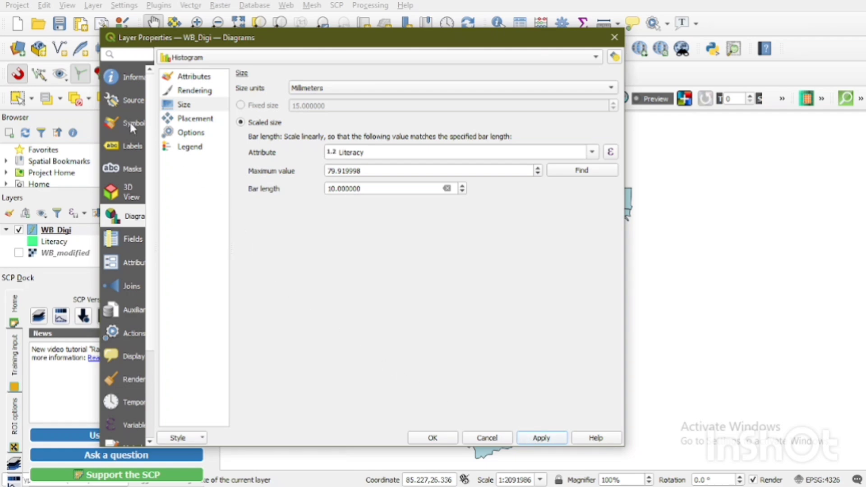
# Set the placement mode of the WB_Digi layer's DISTRICT labels to Horizontal and confirm the layer properties
pyautogui.click(130, 147)
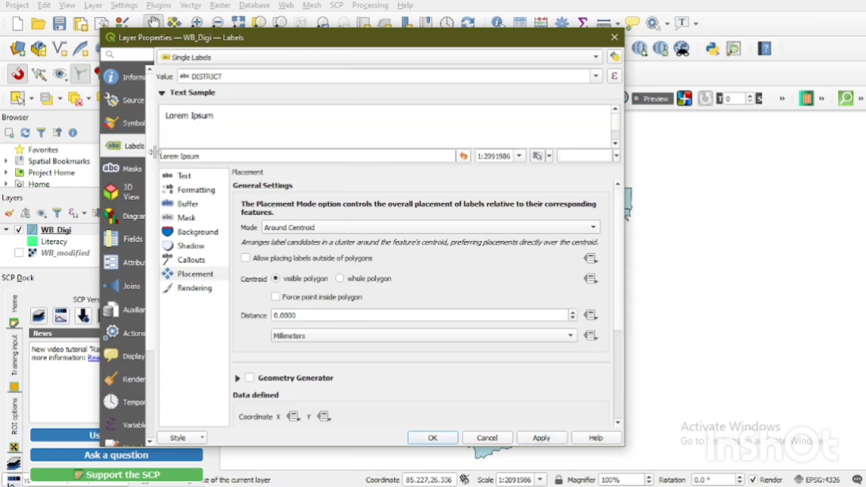
pyautogui.click(203, 276)
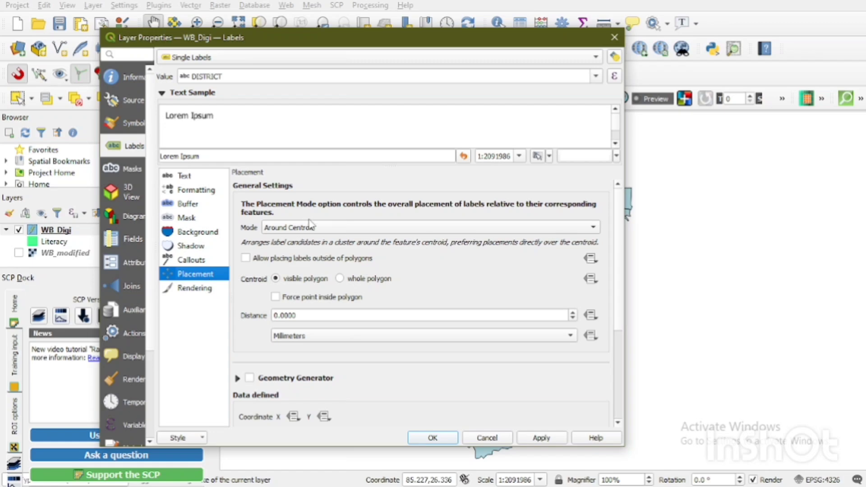
pyautogui.click(299, 229)
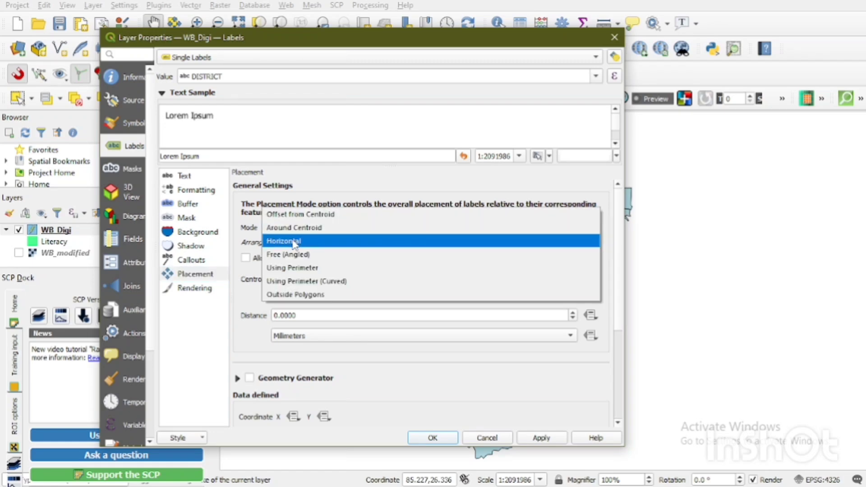
pyautogui.click(287, 242)
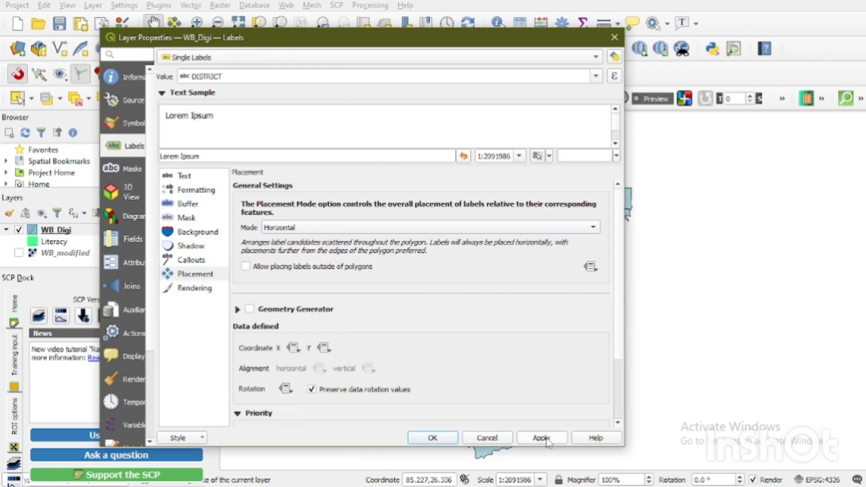
pyautogui.click(431, 437)
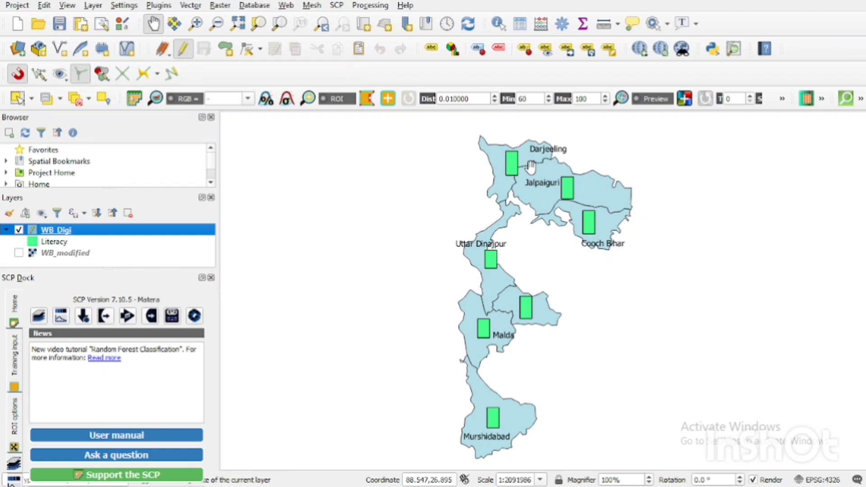
# Create a new print layout titled 4556
pyautogui.click(17, 7)
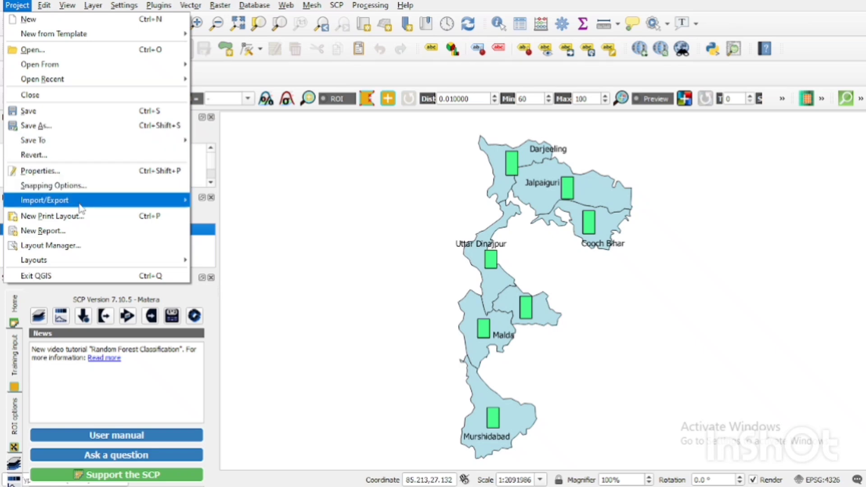
pyautogui.click(70, 218)
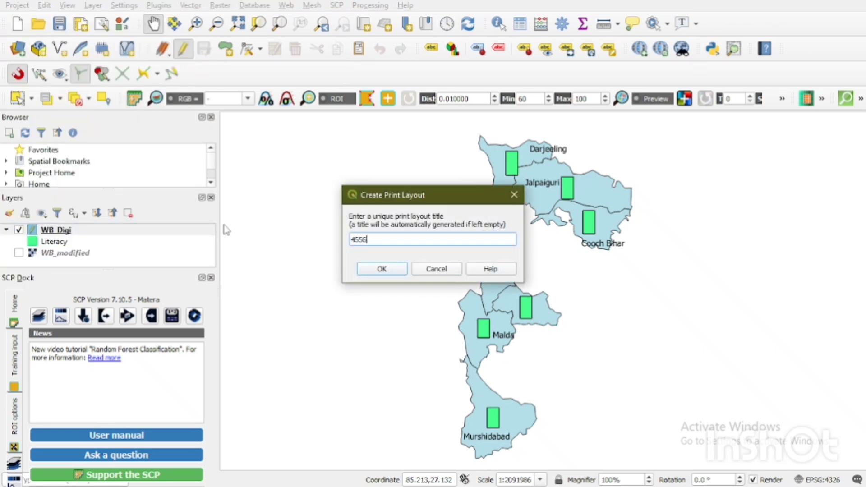
pyautogui.click(380, 270)
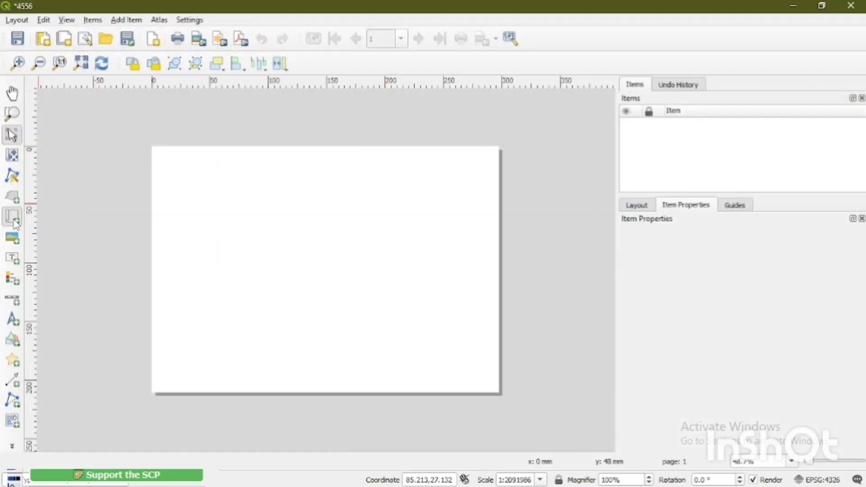
# Add a map covering most of the layout page and place a legend in the page's lower-right area
pyautogui.click(14, 220)
pyautogui.moveTo(172, 168); pyautogui.dragTo(482, 377)
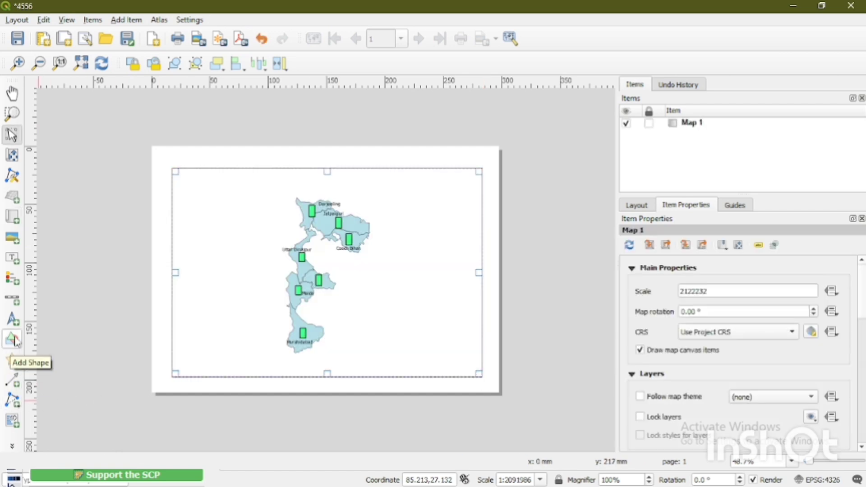
pyautogui.click(13, 283)
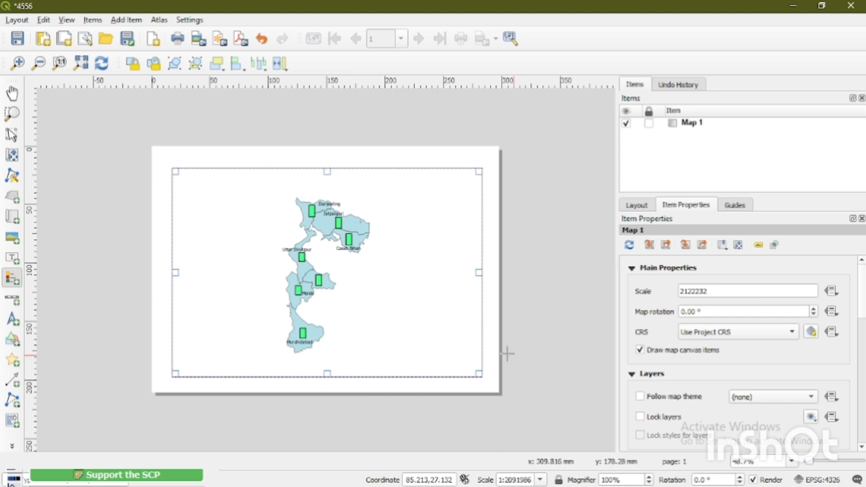
pyautogui.moveTo(413, 322); pyautogui.dragTo(470, 361)
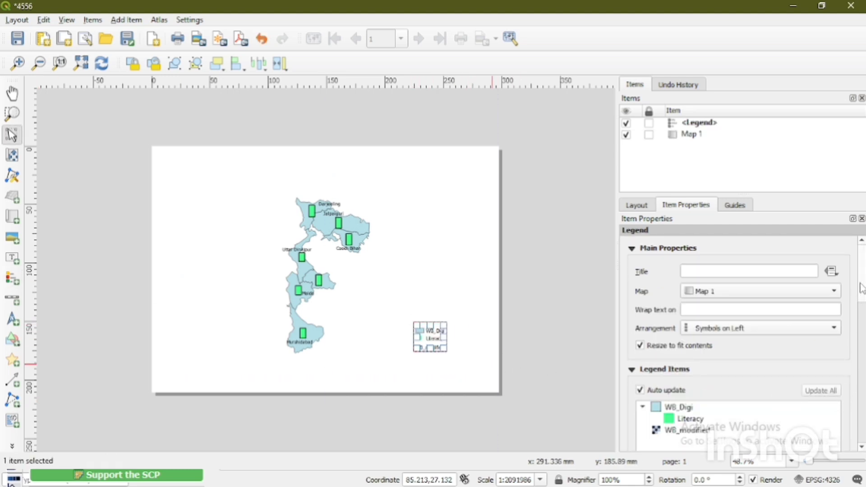
# Turn off automatic updating of the legend items and remove the WB_modified entry from the legend
pyautogui.scroll(-3, 860, 290)
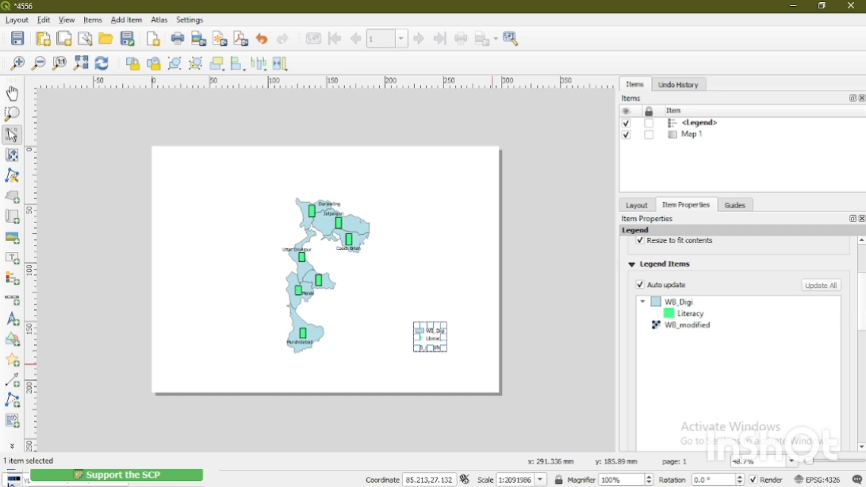
pyautogui.click(640, 286)
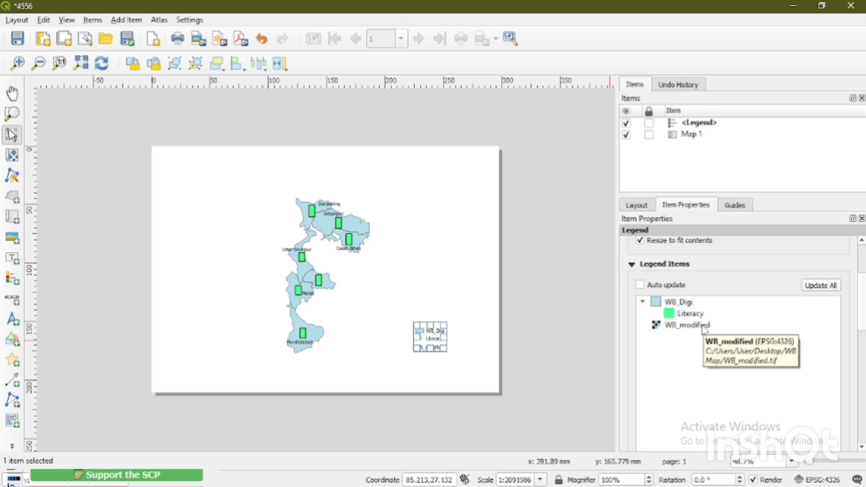
pyautogui.scroll(-2, 703, 329)
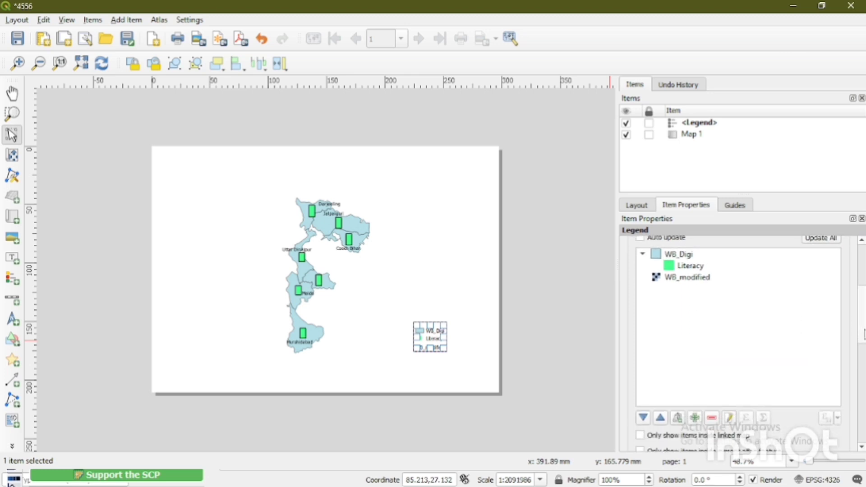
pyautogui.click(696, 278)
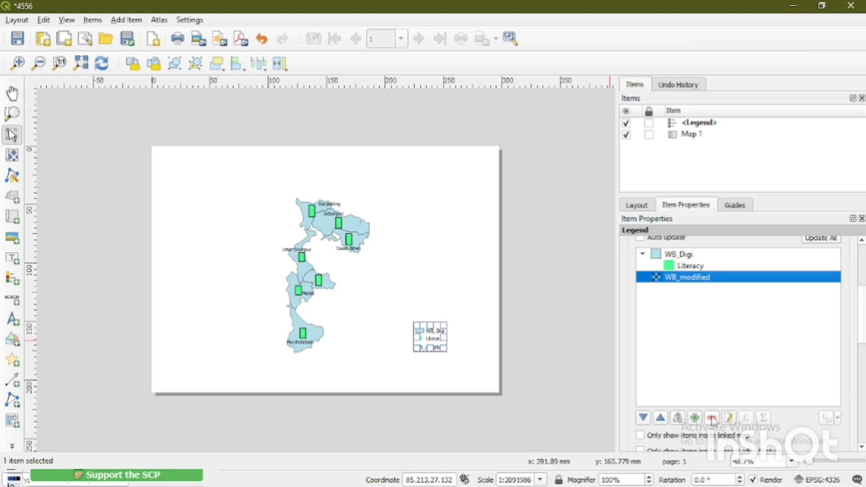
pyautogui.click(712, 417)
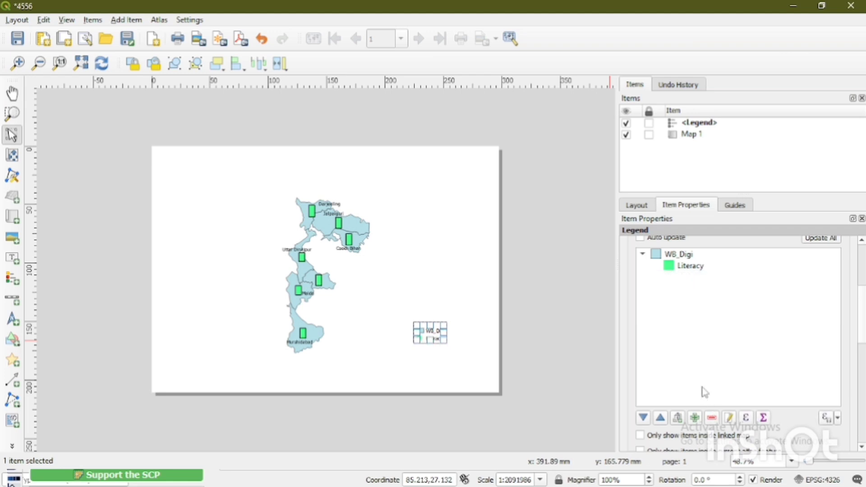
# Rename the legend's WB_Digi entry to Districts
pyautogui.click(688, 255)
pyautogui.doubleClick(688, 255)
pyautogui.moveTo(669, 270); pyautogui.dragTo(624, 270)
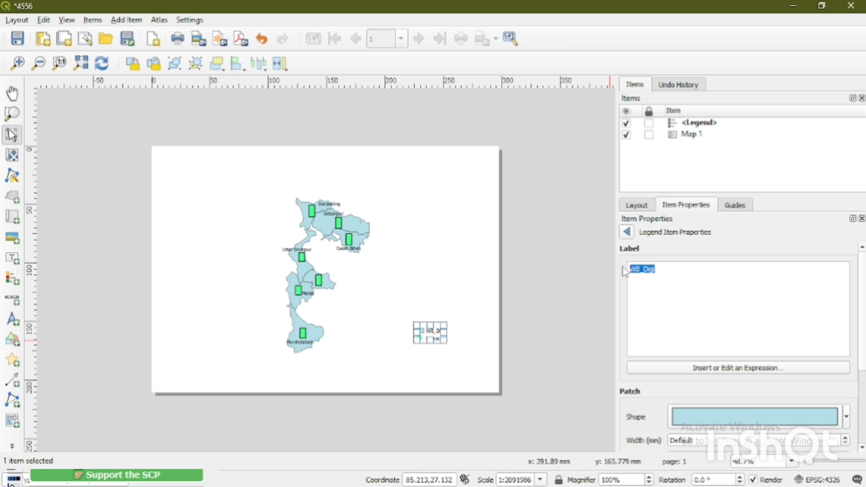
pyautogui.press('BackSpace')
pyautogui.write('Distri')
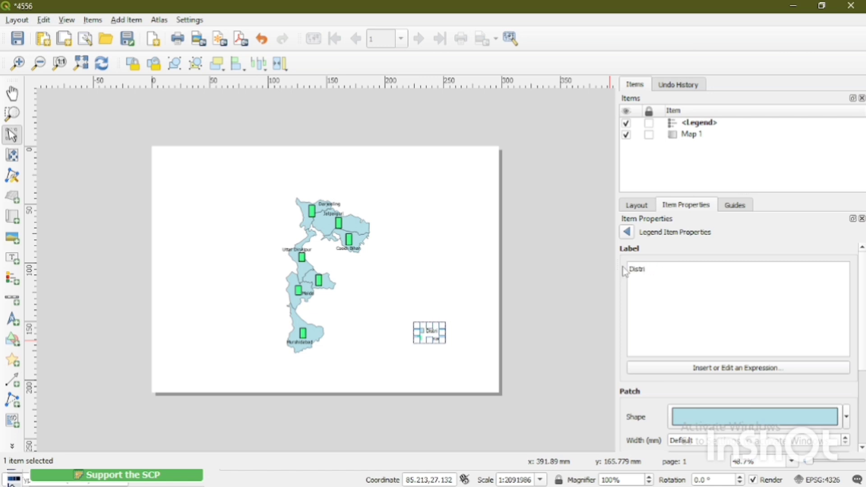
pyautogui.write('cts')
pyautogui.click(625, 232)
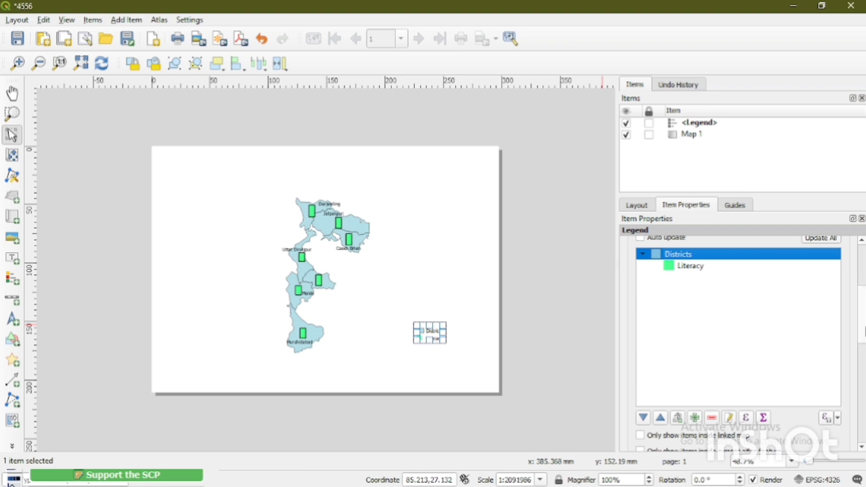
# Change the label of the legend's Literacy entry to Literacy Rate
pyautogui.click(697, 262)
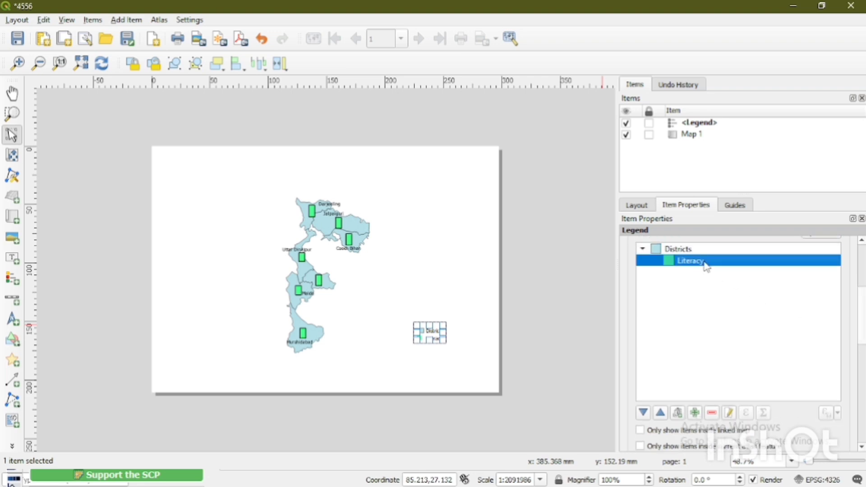
pyautogui.doubleClick(706, 265)
pyautogui.write('Ra')
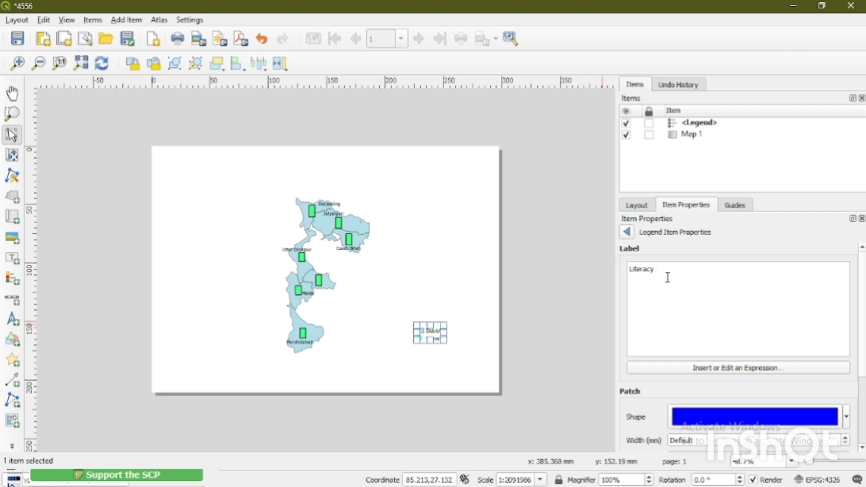
pyautogui.write('te')
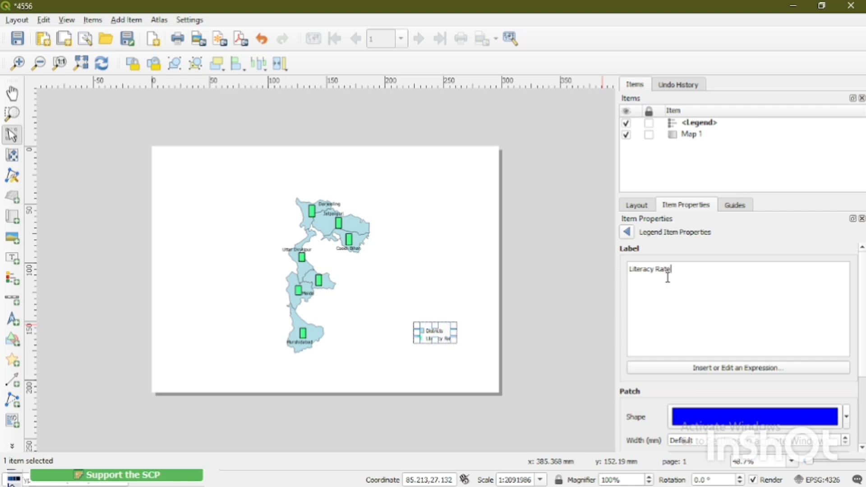
pyautogui.click(626, 232)
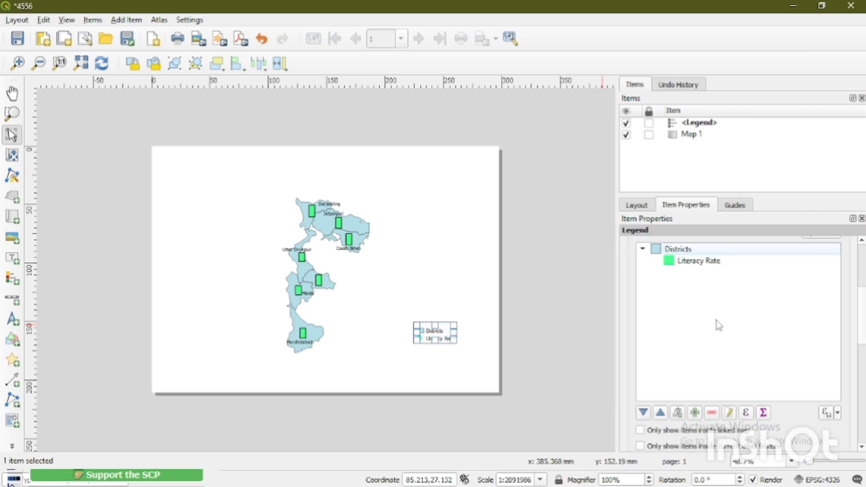
# Set the legend's title to INDEX
pyautogui.scroll(-4, 830, 384)
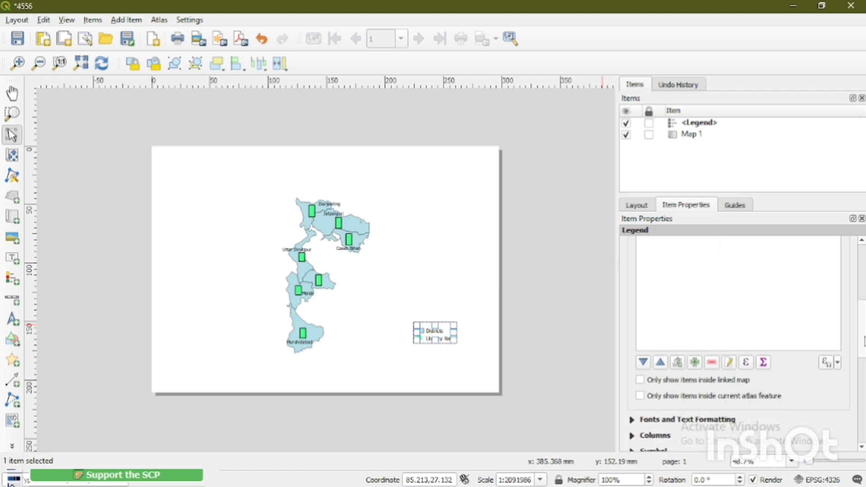
pyautogui.scroll(-1, 696, 356)
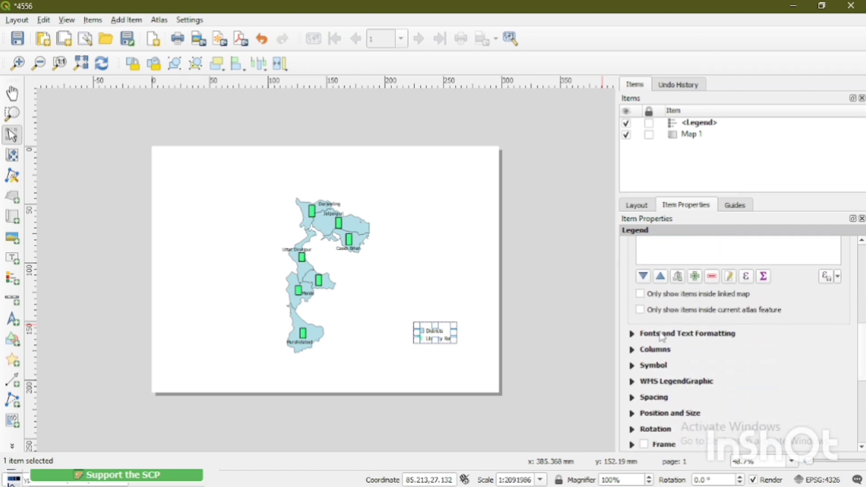
pyautogui.moveTo(861, 331); pyautogui.dragTo(851, 245)
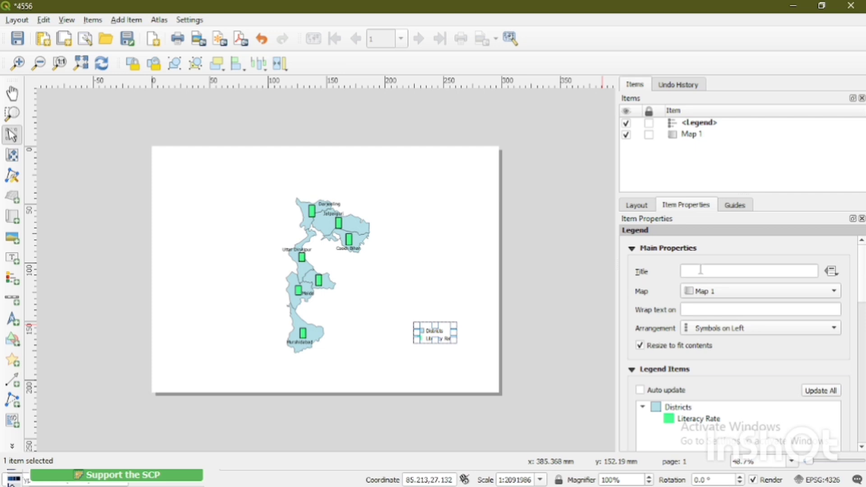
pyautogui.click(700, 270)
pyautogui.write('IN')
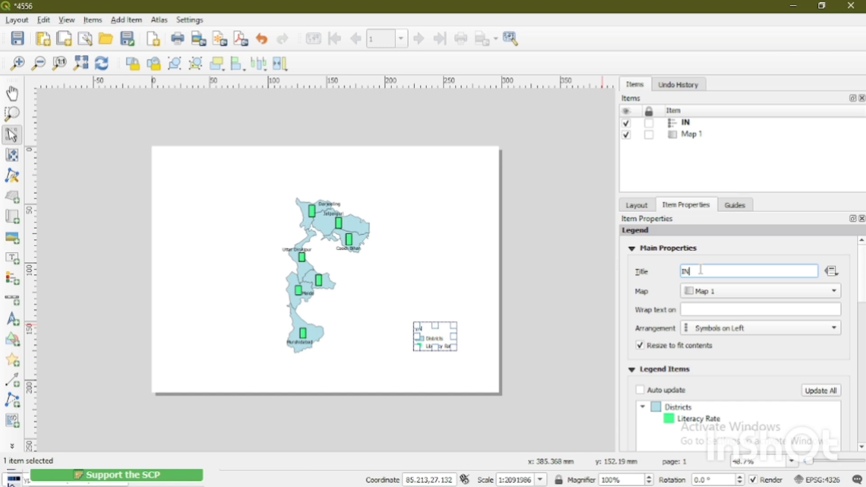
pyautogui.write('DEX')
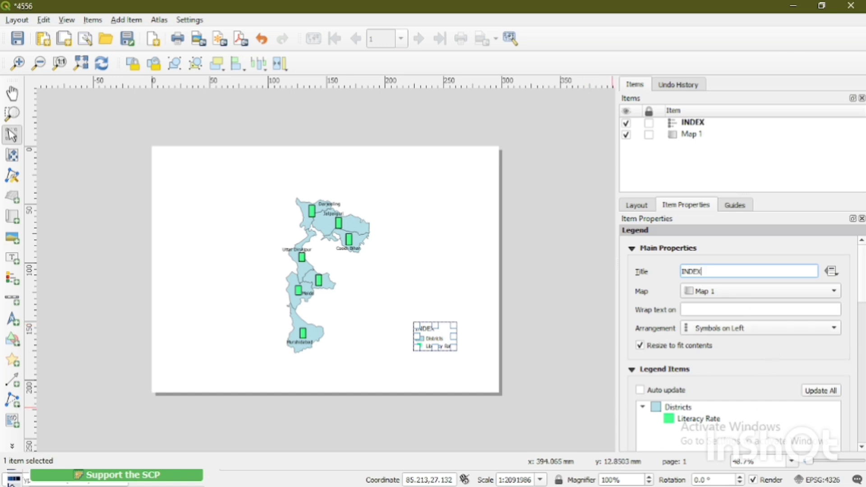
pyautogui.scroll(-10, 707, 326)
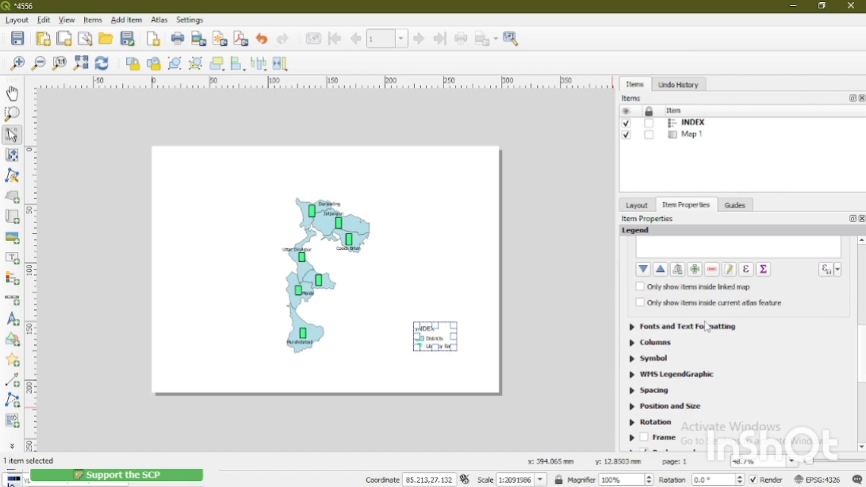
# Set the legend's title font to size 22 and Bold
pyautogui.click(682, 327)
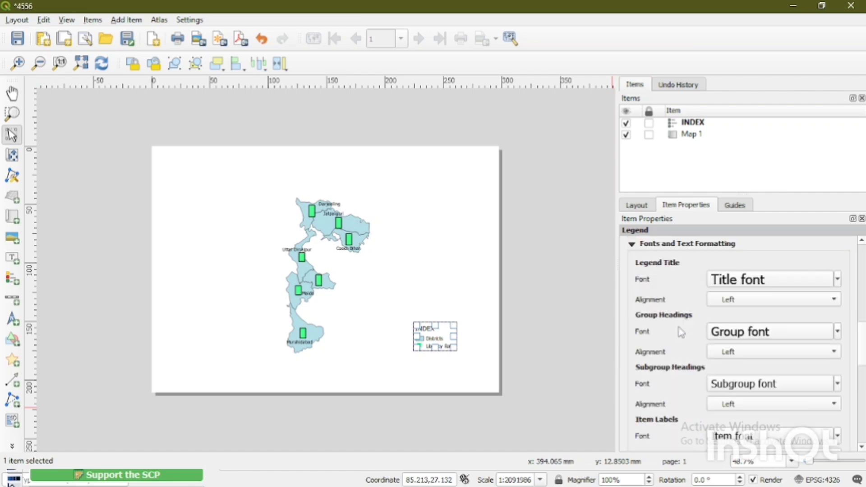
pyautogui.click(753, 287)
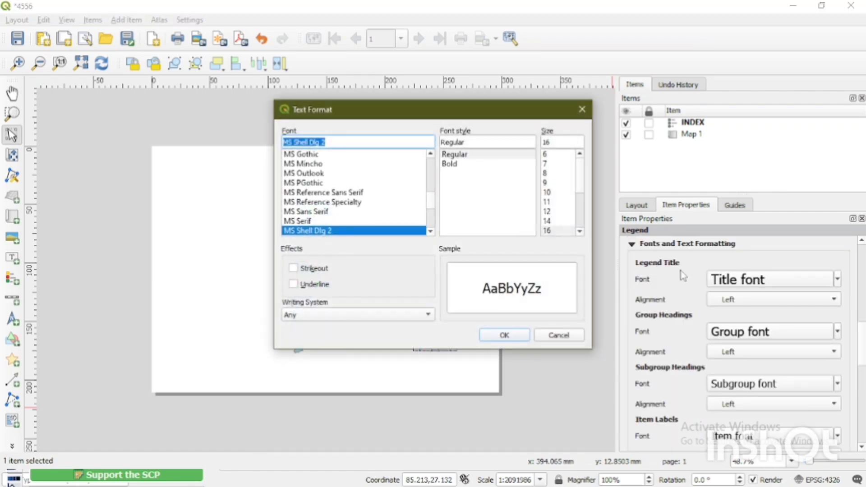
pyautogui.click(579, 231)
pyautogui.click(548, 221)
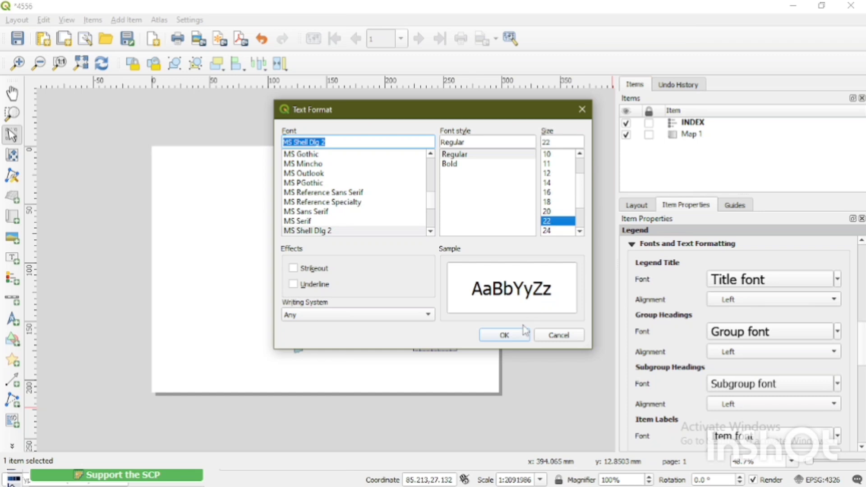
pyautogui.click(462, 165)
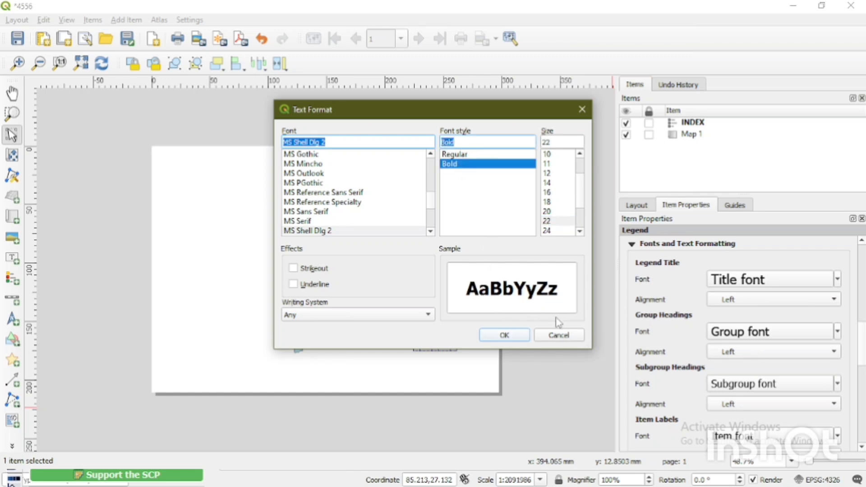
pyautogui.click(505, 334)
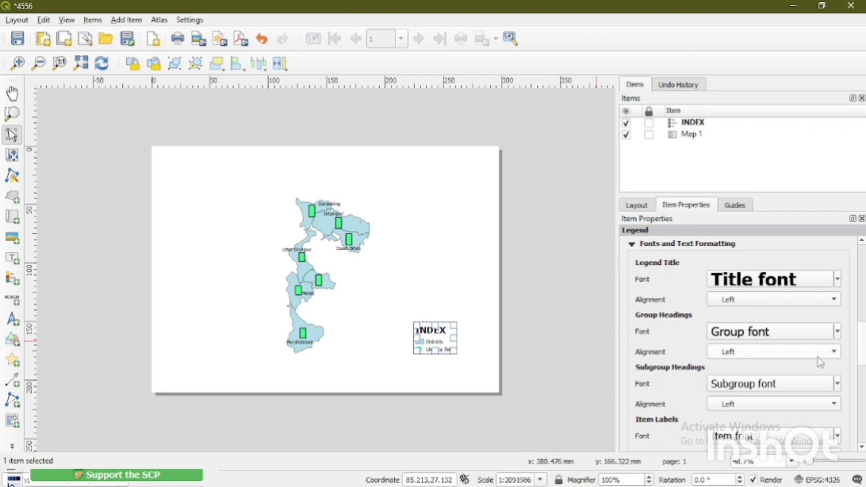
# Set the font size of the legend's item labels to 20
pyautogui.scroll(-3, 818, 357)
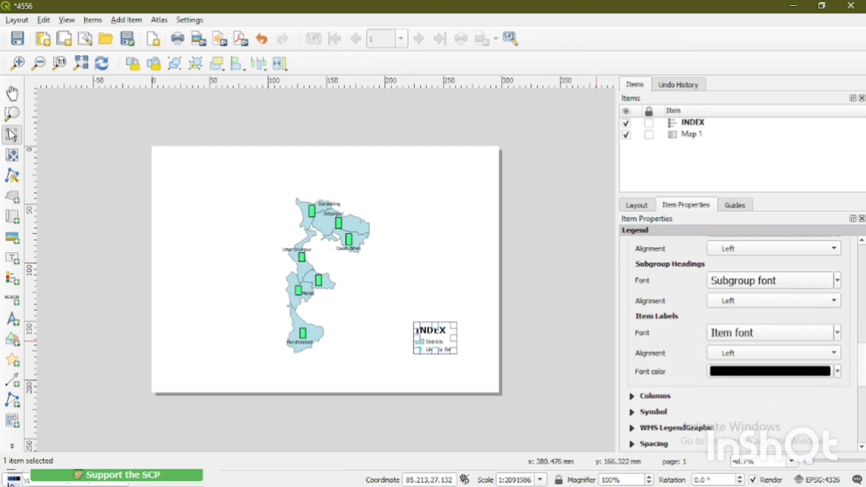
pyautogui.click(724, 328)
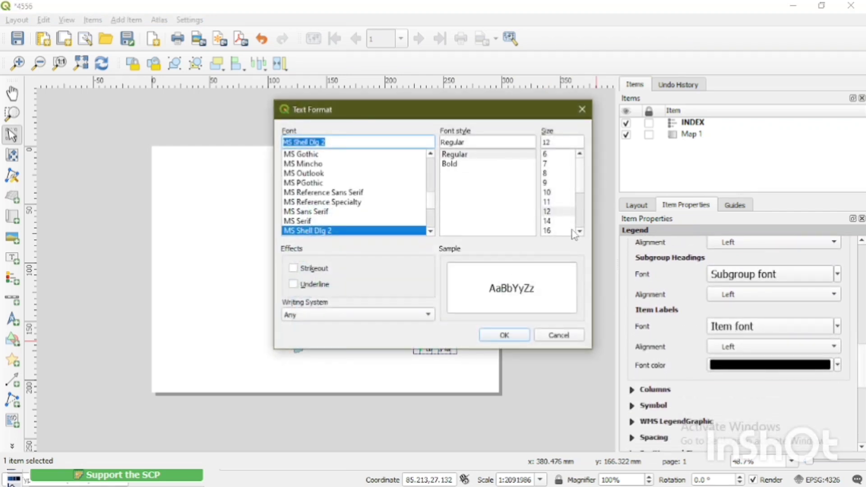
pyautogui.moveTo(579, 183); pyautogui.dragTo(578, 195)
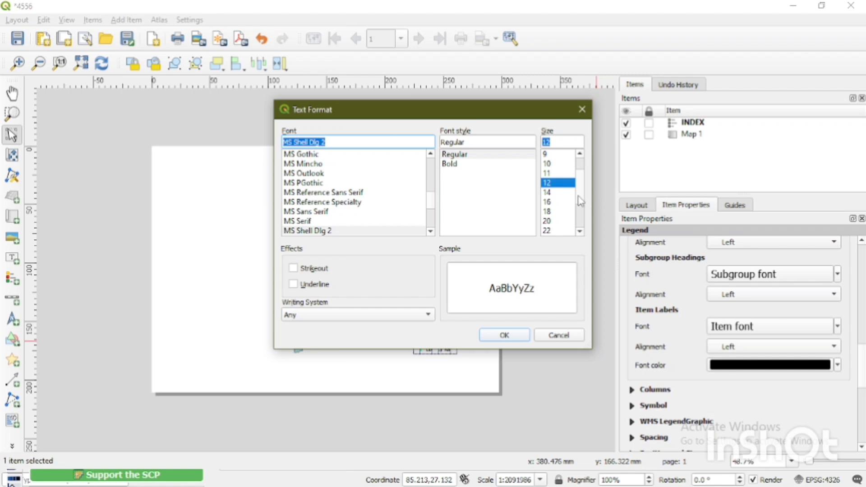
pyautogui.click(547, 221)
pyautogui.click(503, 334)
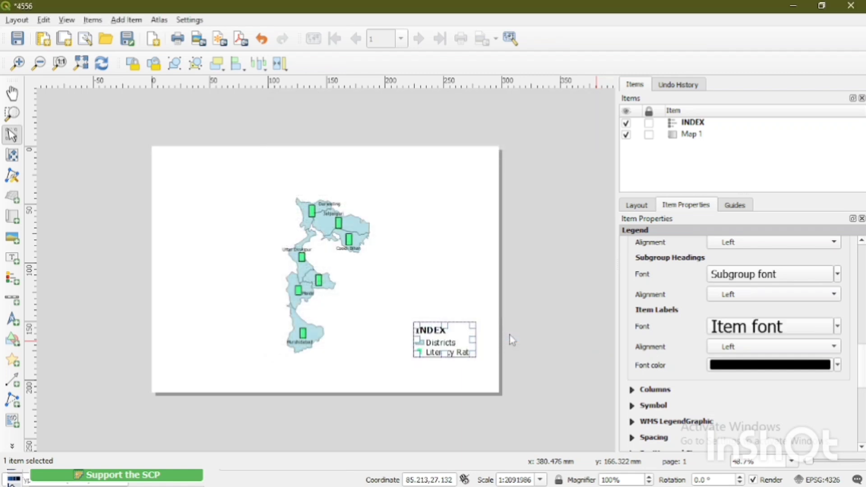
pyautogui.click(468, 279)
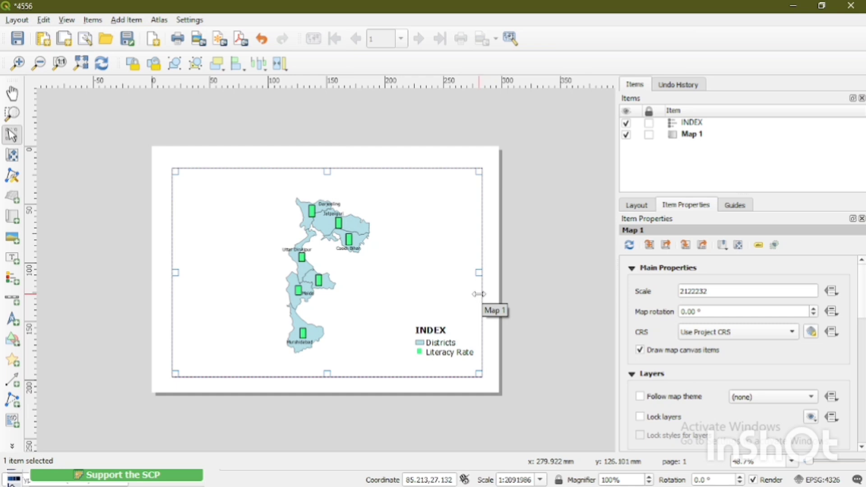
# Enable a frame around the legend
pyautogui.click(450, 333)
pyautogui.scroll(-8, 776, 358)
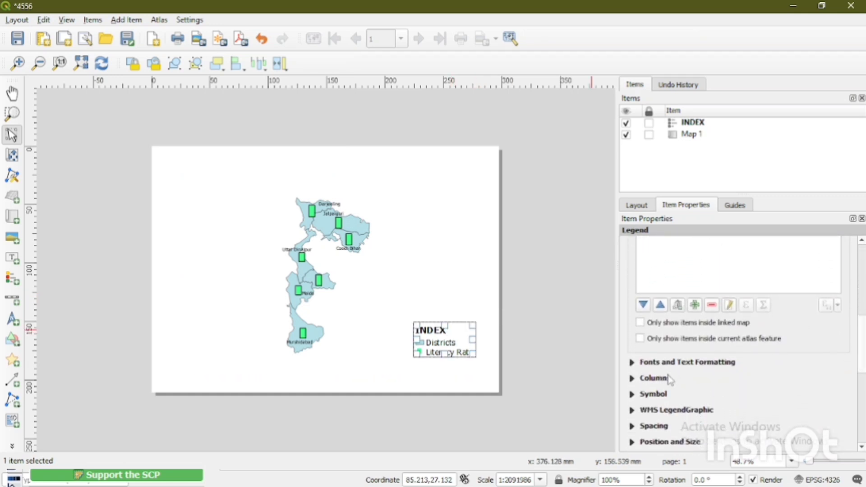
pyautogui.scroll(-3, 739, 365)
pyautogui.scroll(-1, 740, 338)
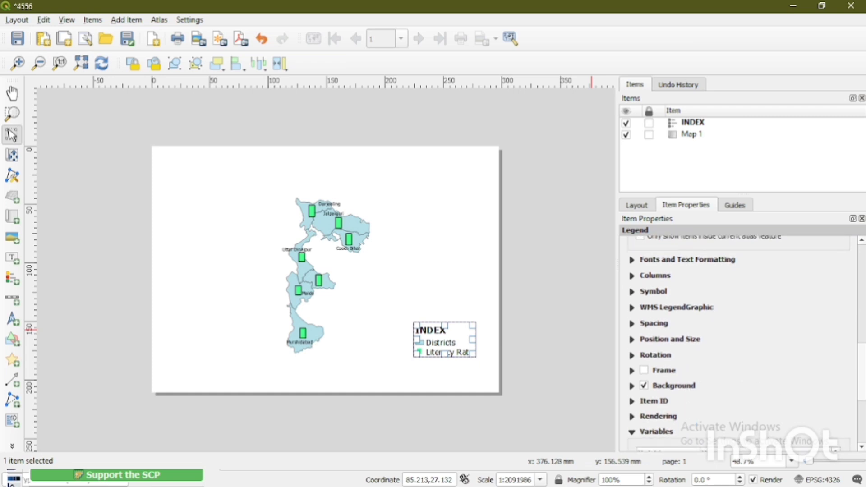
pyautogui.click(642, 370)
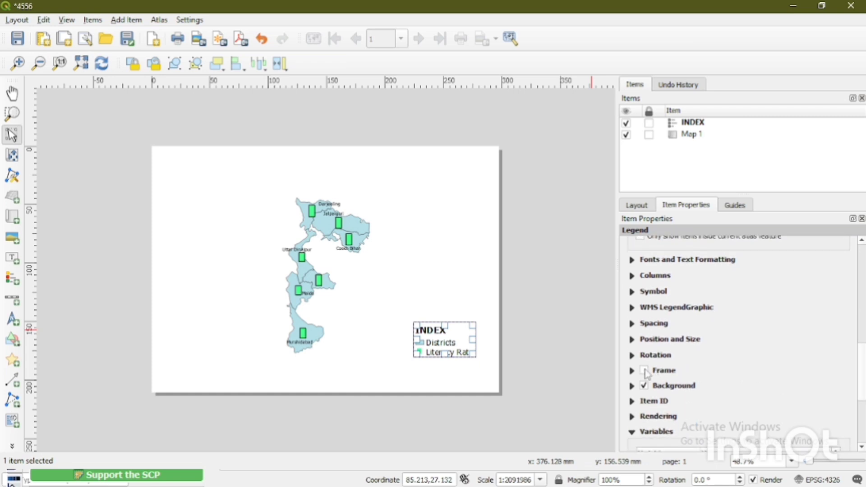
# Lower the upper edge of the map item and draw a wide label box in the free space above it
pyautogui.click(464, 278)
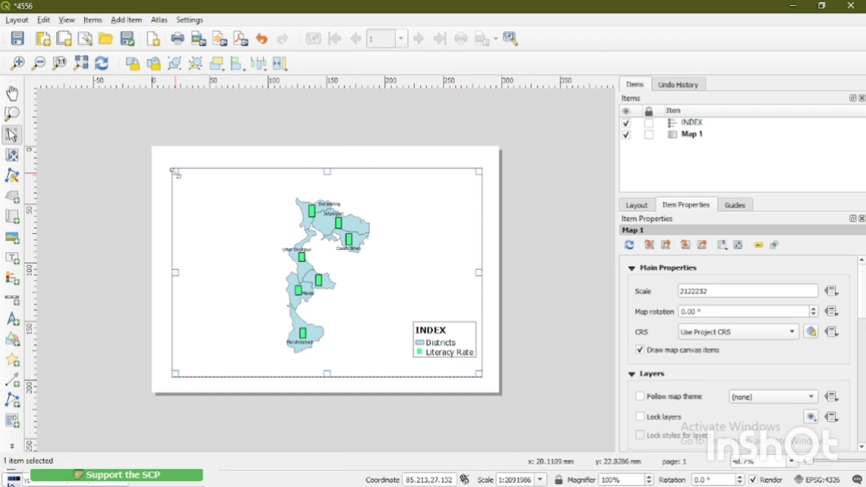
pyautogui.moveTo(173, 172); pyautogui.dragTo(169, 193)
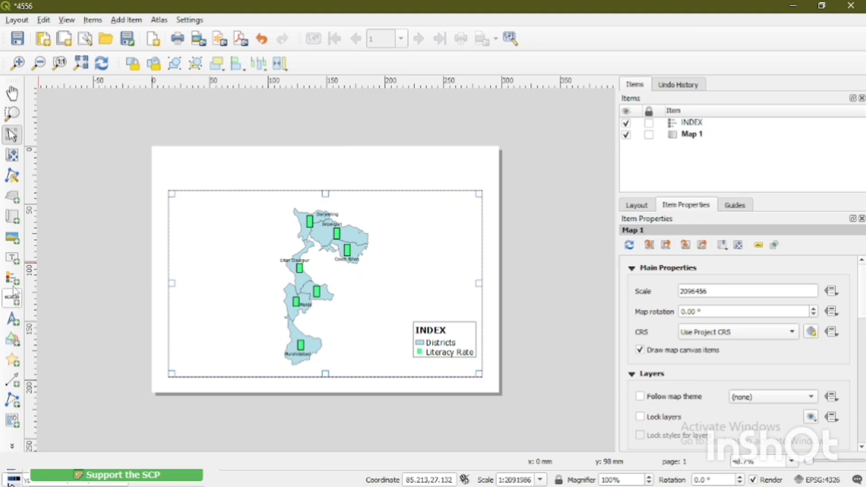
pyautogui.click(12, 258)
pyautogui.moveTo(171, 161); pyautogui.dragTo(468, 177)
# Replace the new label's placeholder text with BAR DIAGRAM SHOWING THE LITERACY RATE OF WB
pyautogui.moveTo(679, 269); pyautogui.dragTo(620, 260)
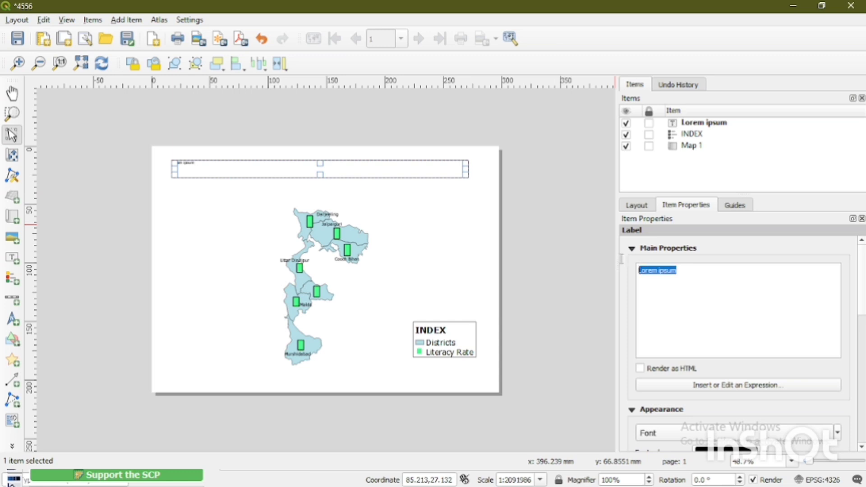
pyautogui.press('BackSpace')
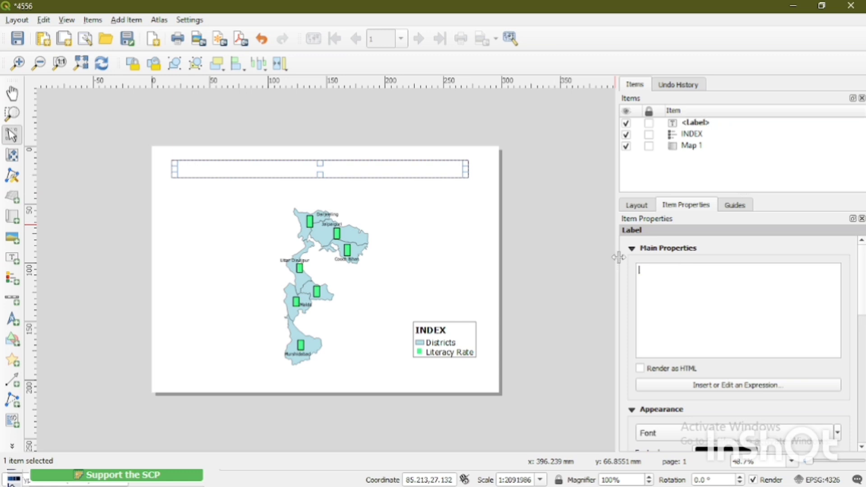
pyautogui.write('bar')
pyautogui.press('BackSpace')
pyautogui.press('BackSpace')
pyautogui.press('BackSpace')
pyautogui.press('BackSpace')
pyautogui.write('BAR DIAGRAM')
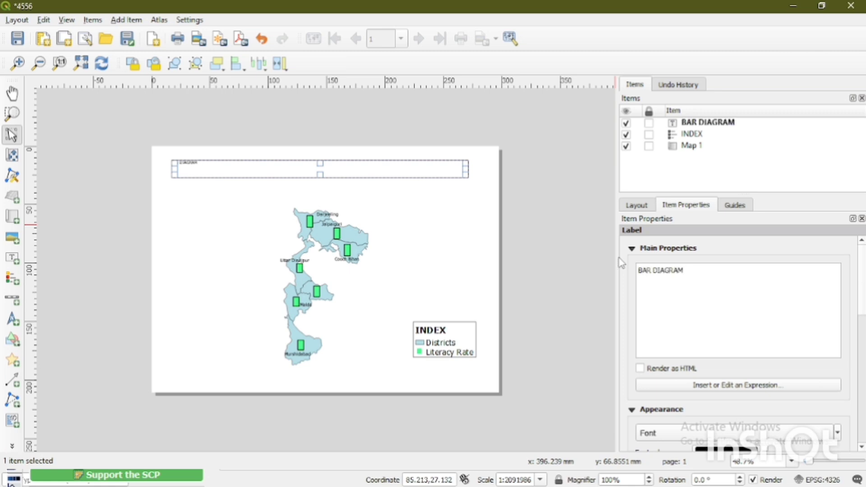
pyautogui.write(' SHOWING')
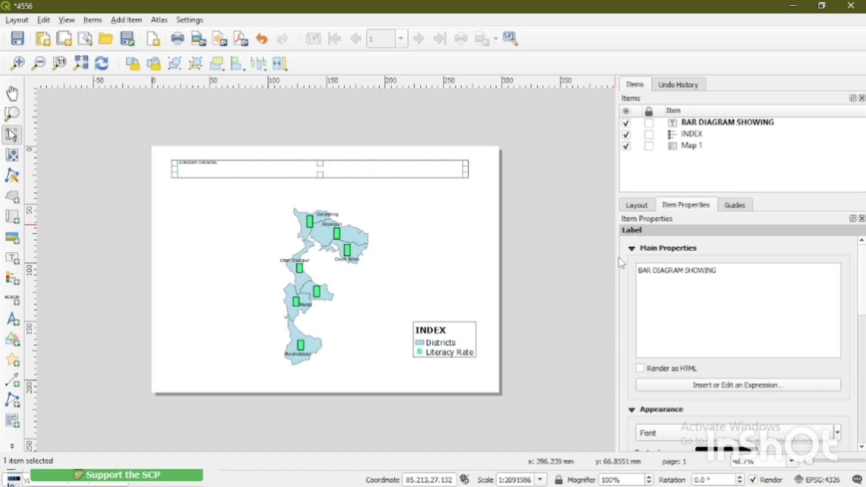
pyautogui.write(' THE LITERACY RATE OF WB')
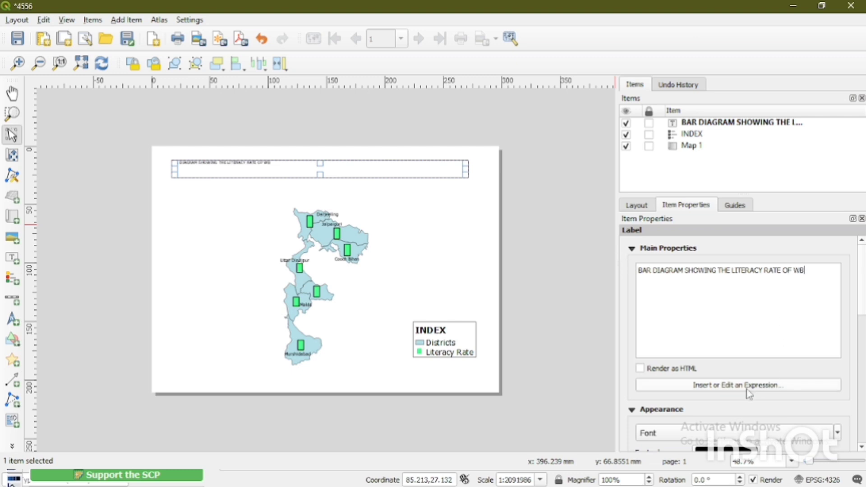
# Set the title label's font to size 22 and Bold
pyautogui.scroll(-3, 862, 312)
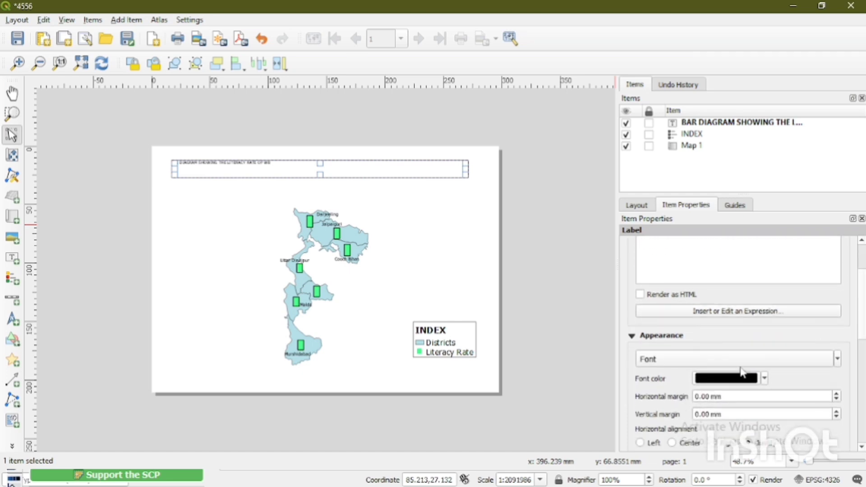
pyautogui.click(739, 358)
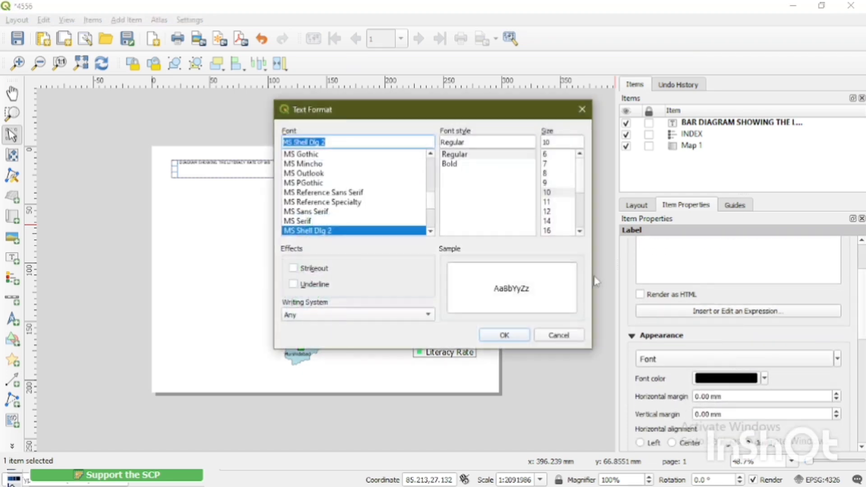
pyautogui.click(579, 231)
pyautogui.click(580, 231)
pyautogui.click(580, 230)
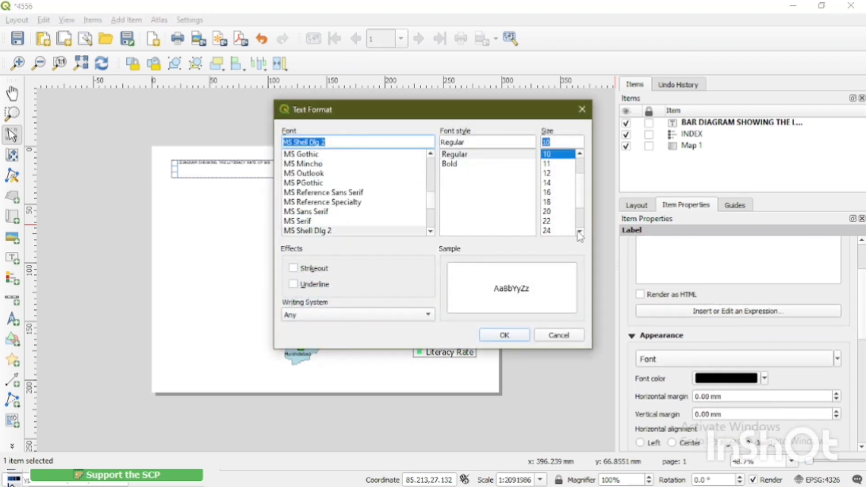
pyautogui.click(549, 221)
pyautogui.click(450, 169)
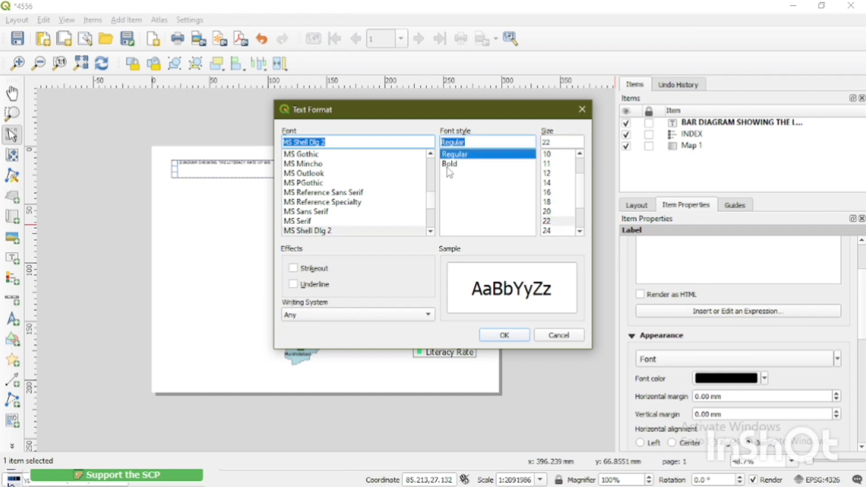
pyautogui.click(449, 164)
pyautogui.click(509, 337)
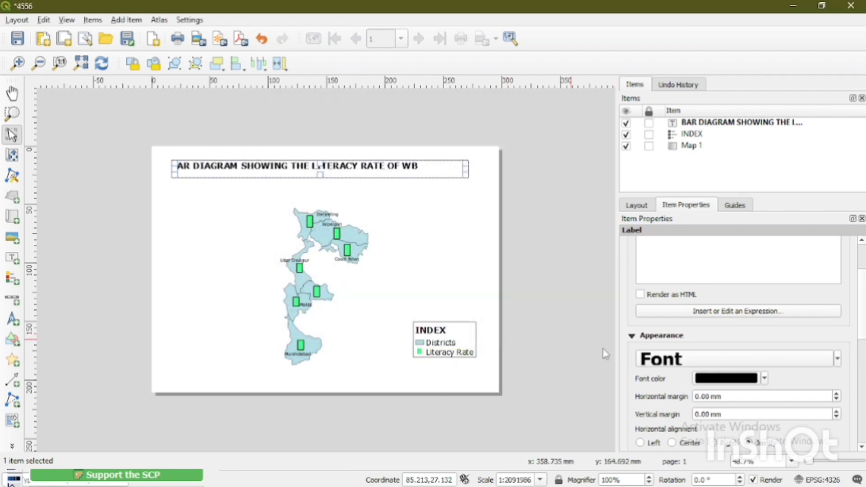
# Align the title label's text to Center horizontally and Middle vertically
pyautogui.scroll(-3, 857, 334)
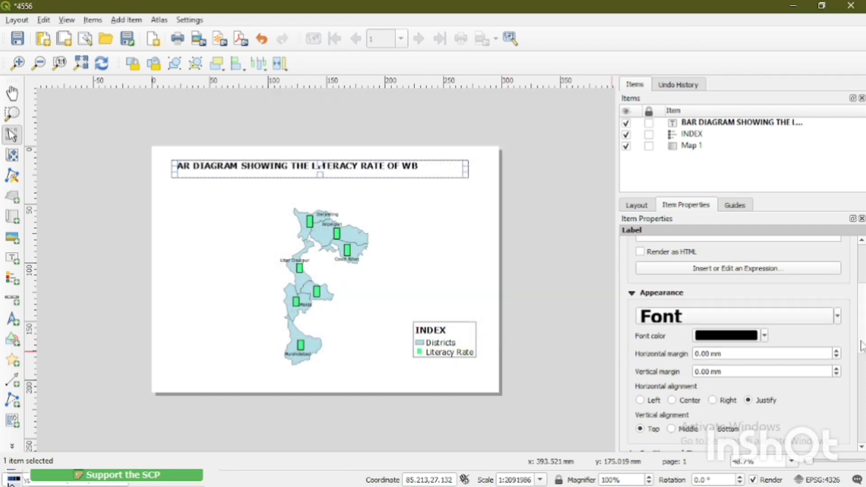
pyautogui.click(671, 344)
pyautogui.click(671, 372)
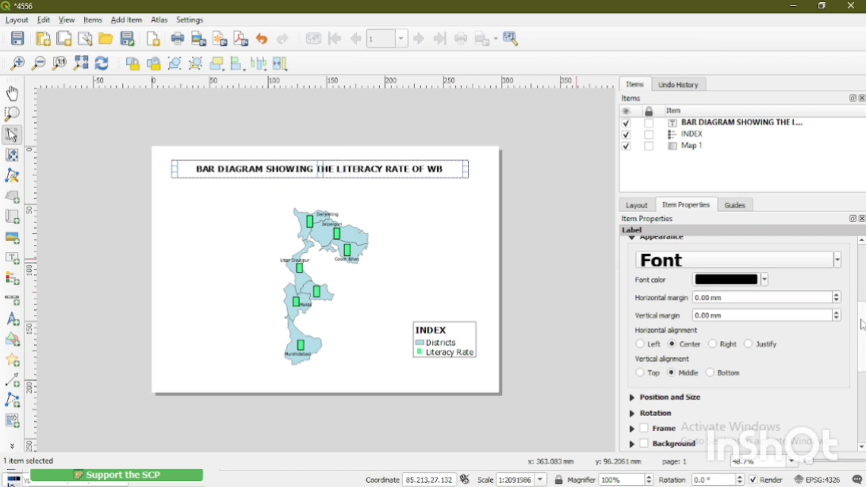
pyautogui.scroll(-3, 861, 327)
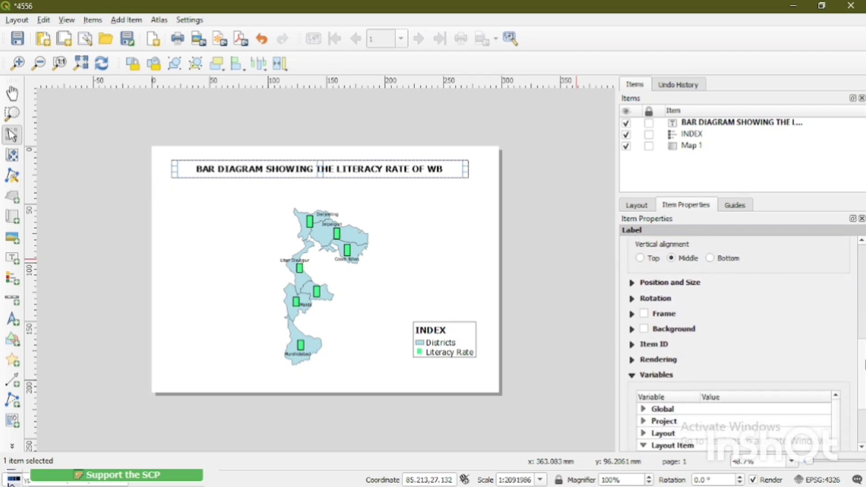
pyautogui.scroll(6, 721, 293)
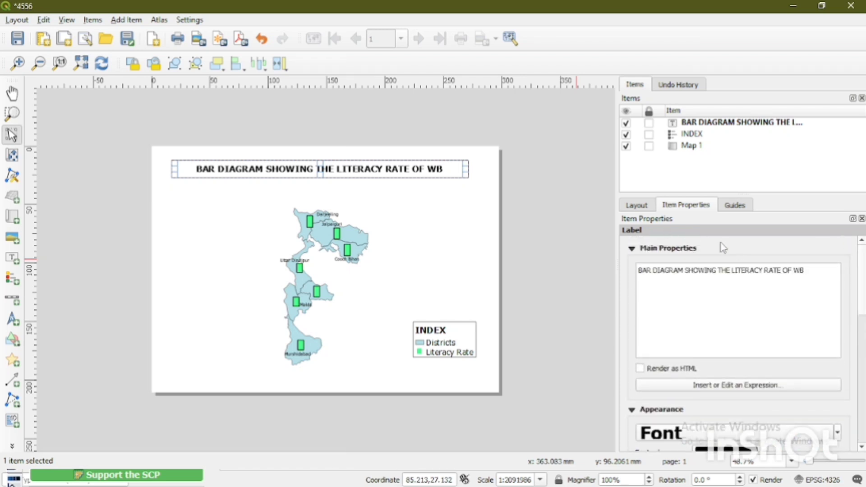
# Set the scale of Map 1 to 1896456
pyautogui.click(243, 264)
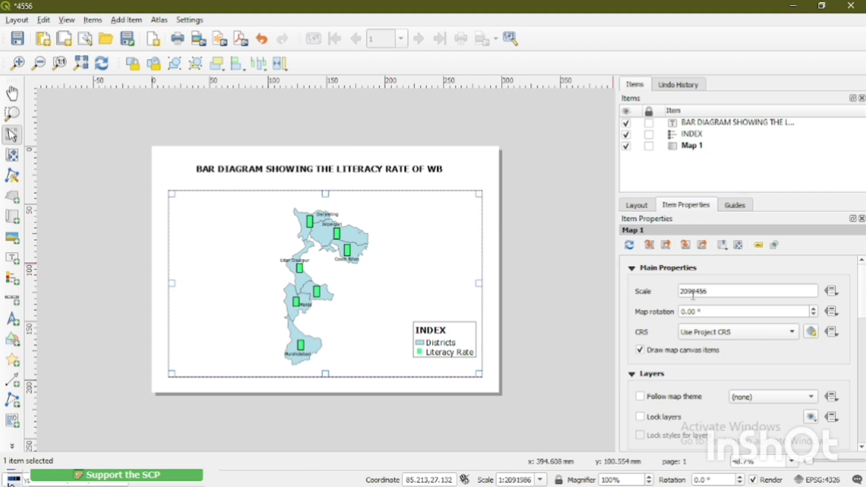
pyautogui.moveTo(687, 290); pyautogui.dragTo(676, 289)
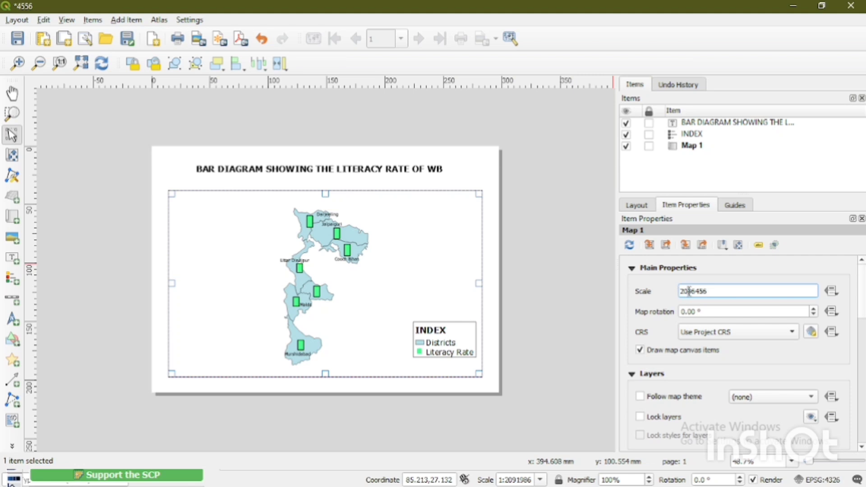
pyautogui.moveTo(687, 290); pyautogui.dragTo(675, 294)
pyautogui.press('BackSpace')
pyautogui.write('1896')
pyautogui.click(734, 275)
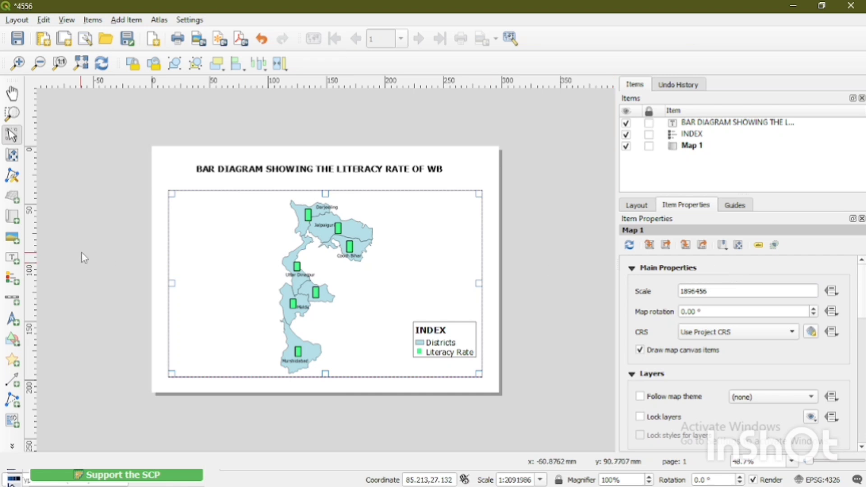
# Extend the map item upward to just below the title and set its scale to 1788809
pyautogui.moveTo(171, 193); pyautogui.dragTo(174, 183)
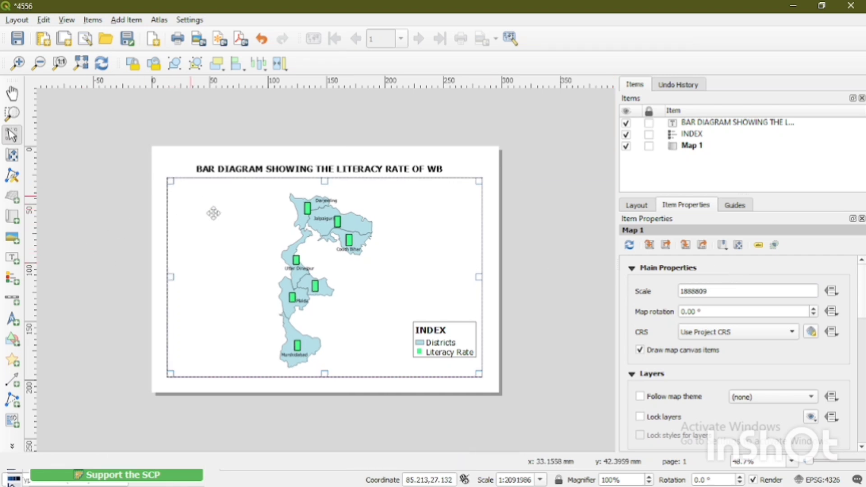
pyautogui.click(689, 291)
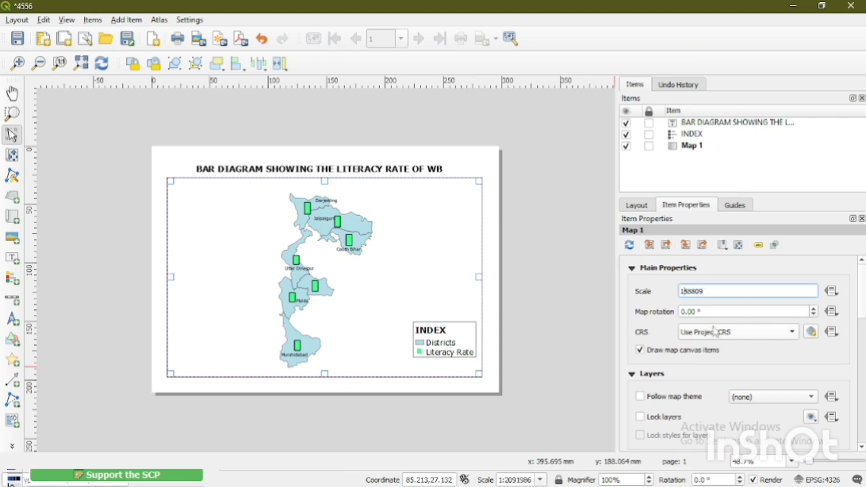
pyautogui.press('Return')
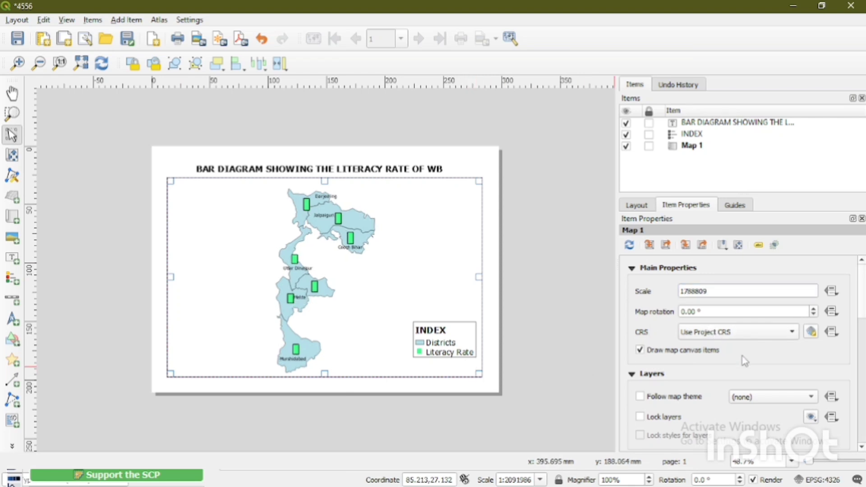
# Set the scale of Map 1 to 1688809
pyautogui.click(687, 291)
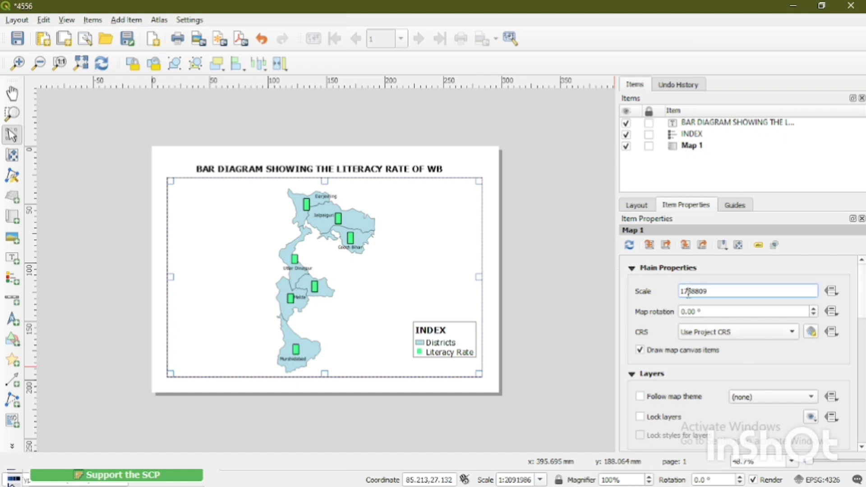
pyautogui.write('6')
pyautogui.press('Return')
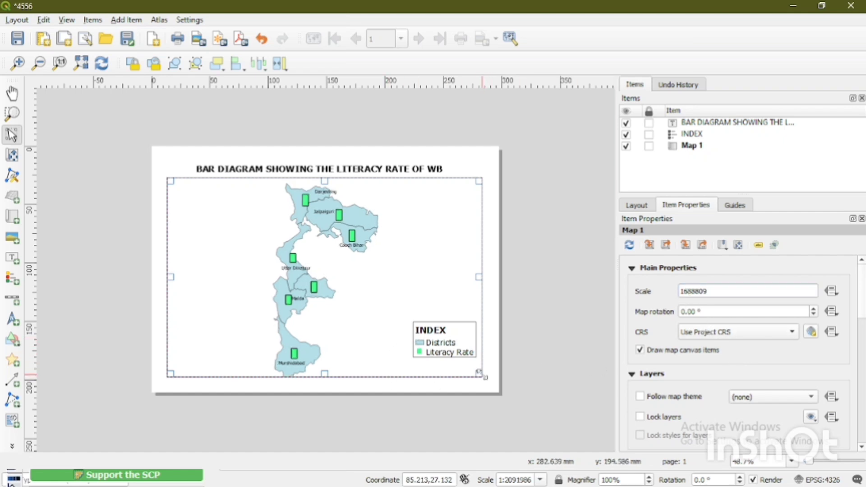
# Enlarge the map item toward the page's lower-right corner and shift the districts within it to the right
pyautogui.moveTo(478, 374); pyautogui.dragTo(489, 380)
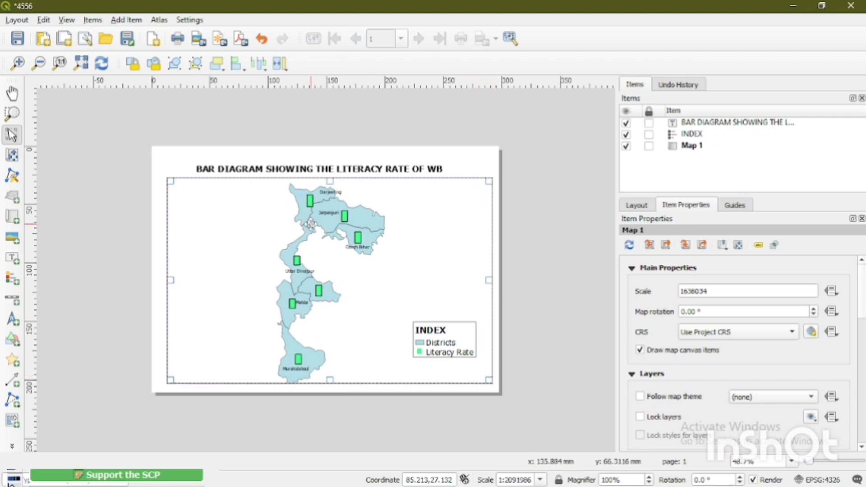
pyautogui.click(12, 155)
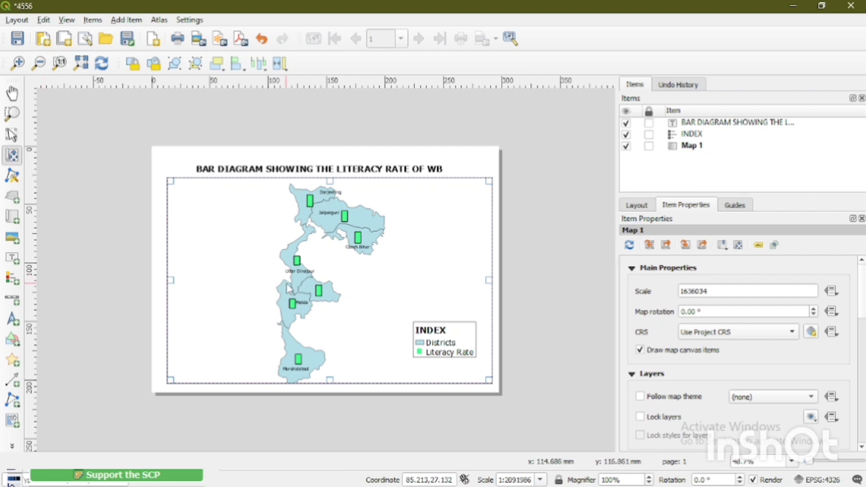
pyautogui.moveTo(287, 286); pyautogui.dragTo(305, 285)
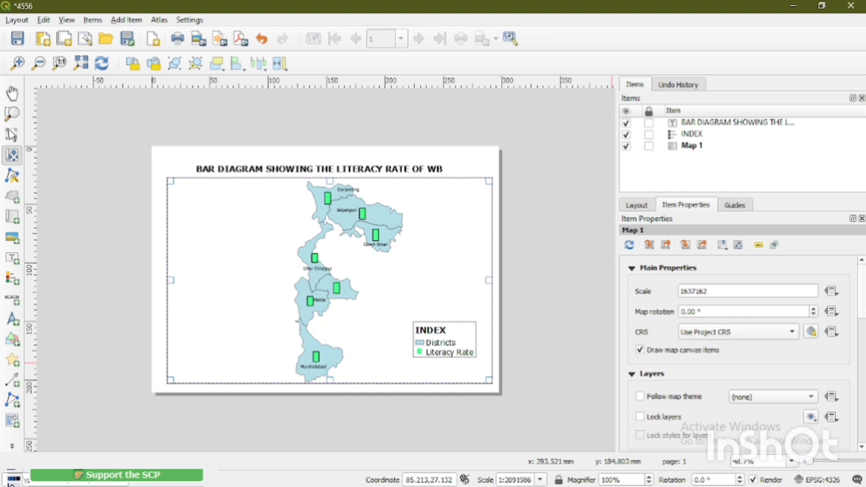
# Add a new grid to Map 1 and set its grid type to Frame and annotations only
pyautogui.scroll(-4, 740, 351)
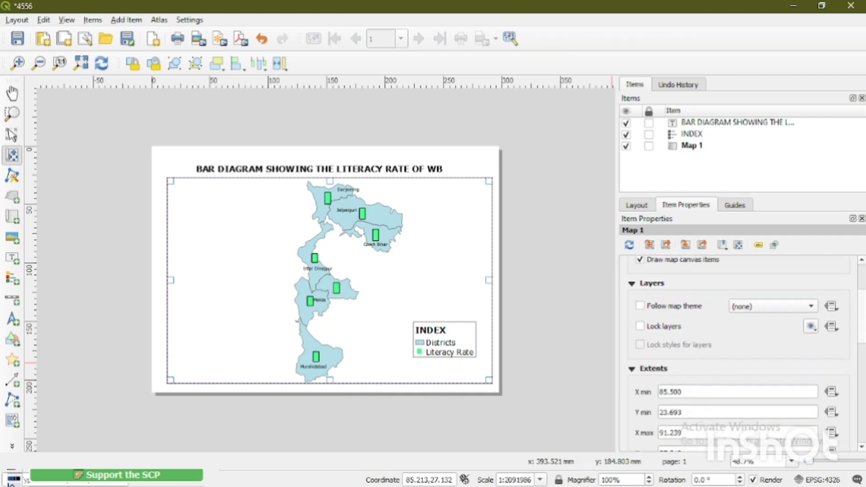
pyautogui.scroll(-5, 740, 352)
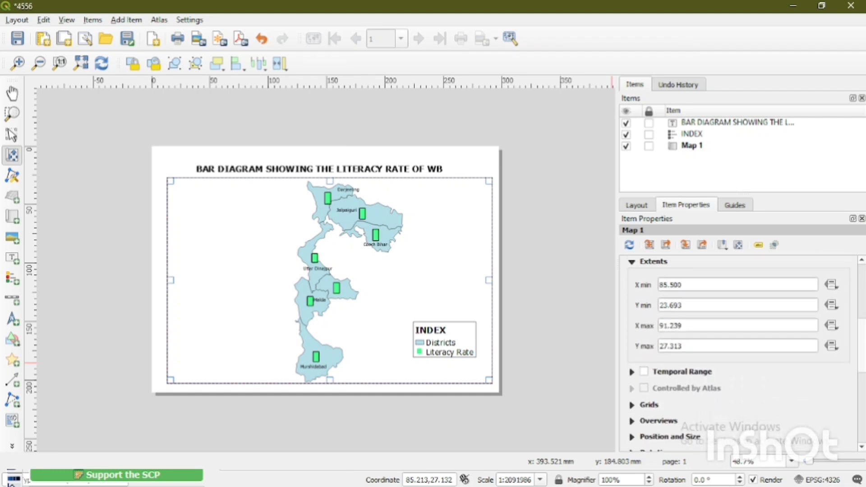
pyautogui.scroll(-4, 682, 318)
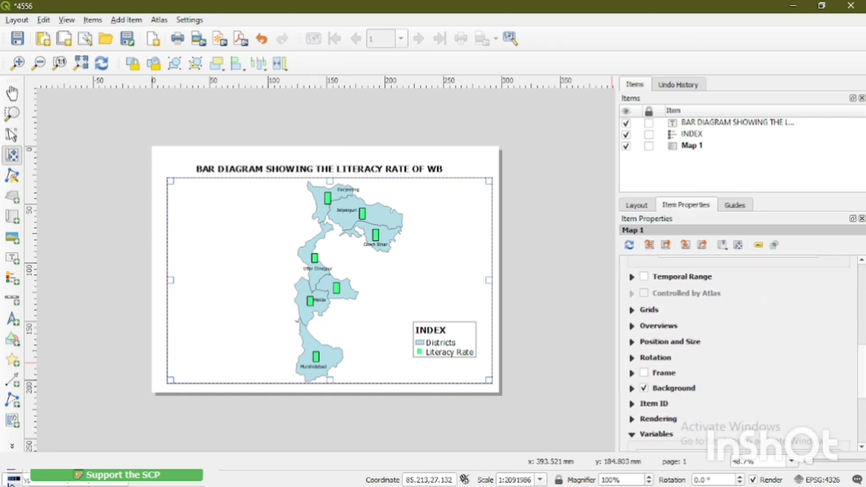
pyautogui.click(633, 308)
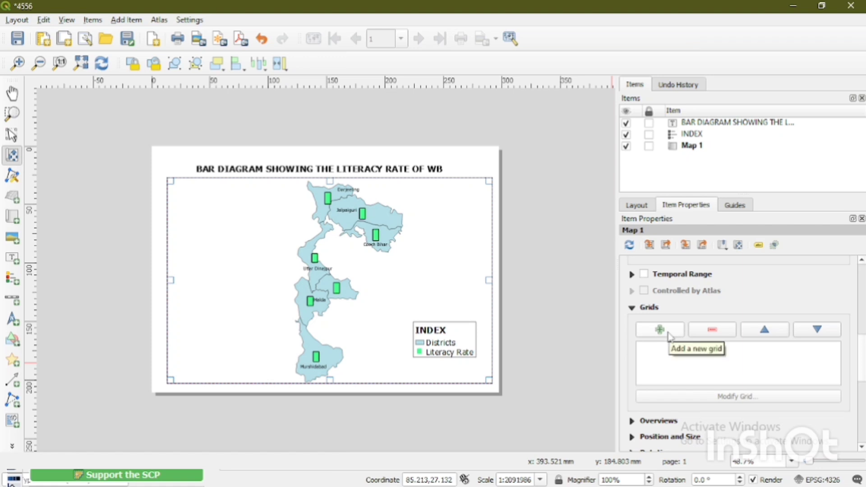
pyautogui.click(669, 334)
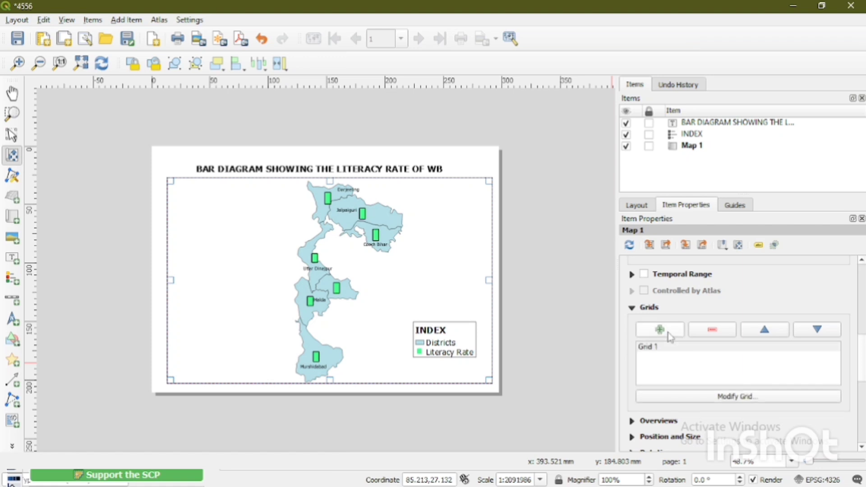
pyautogui.click(675, 349)
pyautogui.click(730, 397)
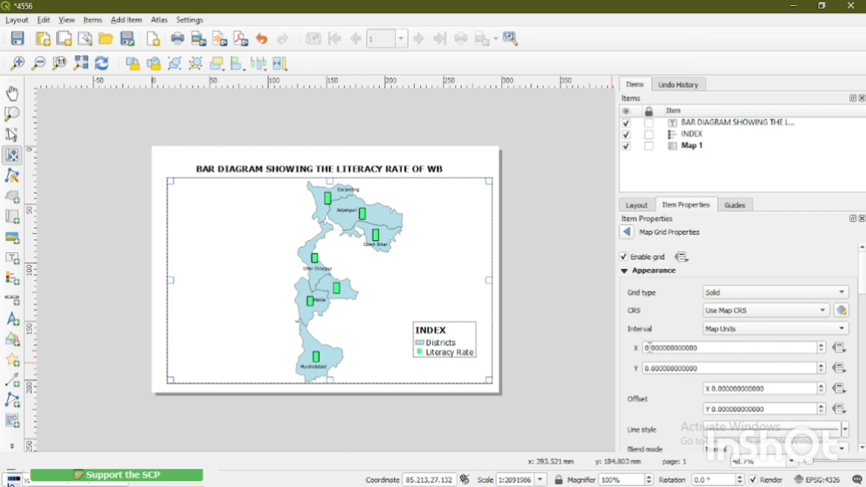
pyautogui.click(648, 347)
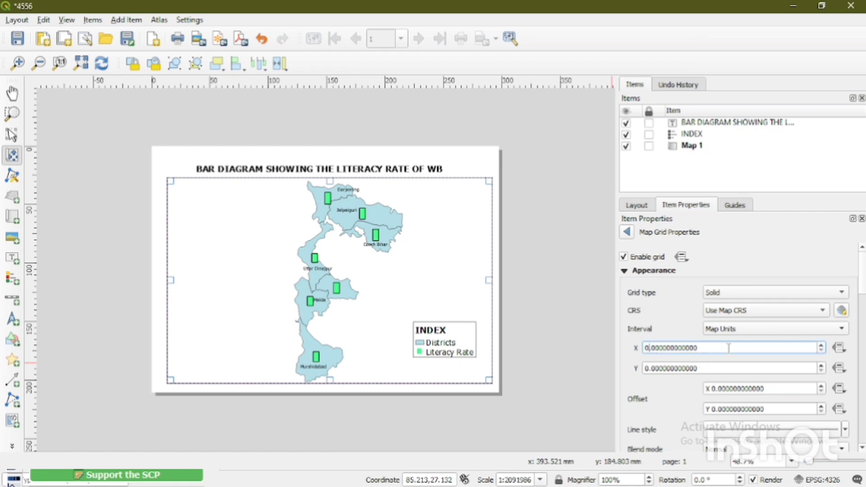
pyautogui.click(727, 292)
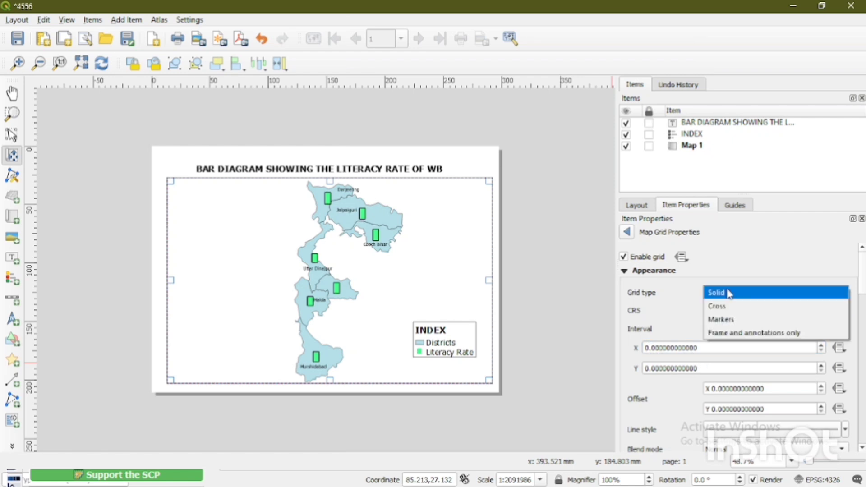
pyautogui.click(725, 337)
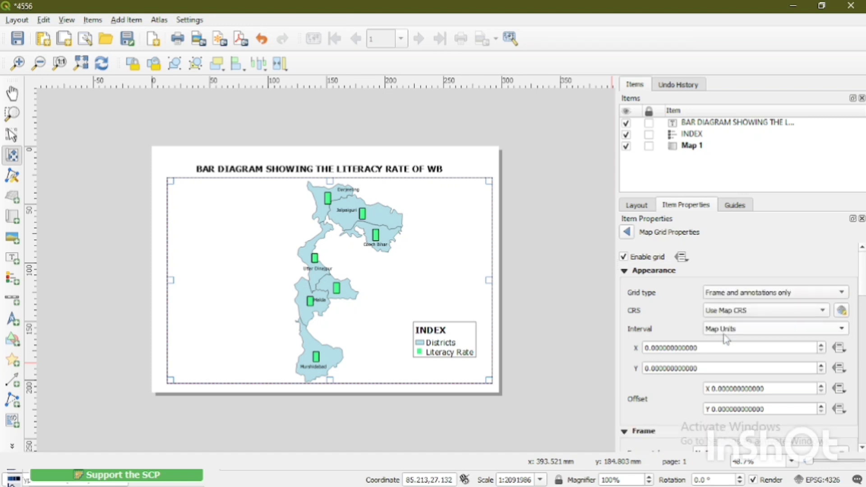
# Set the grid's X and Y intervals to 0.8 map units
pyautogui.click(648, 347)
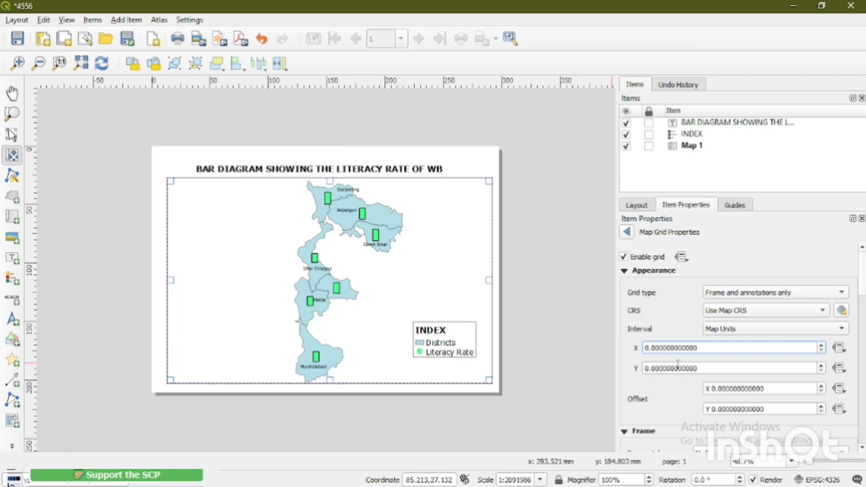
pyautogui.write('8')
pyautogui.click(658, 368)
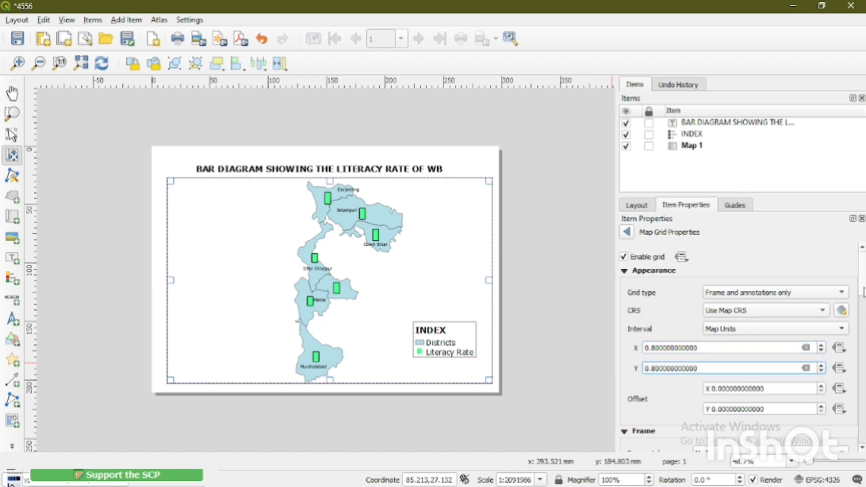
# Set the map grid's frame style to Zebra
pyautogui.scroll(-5, 748, 271)
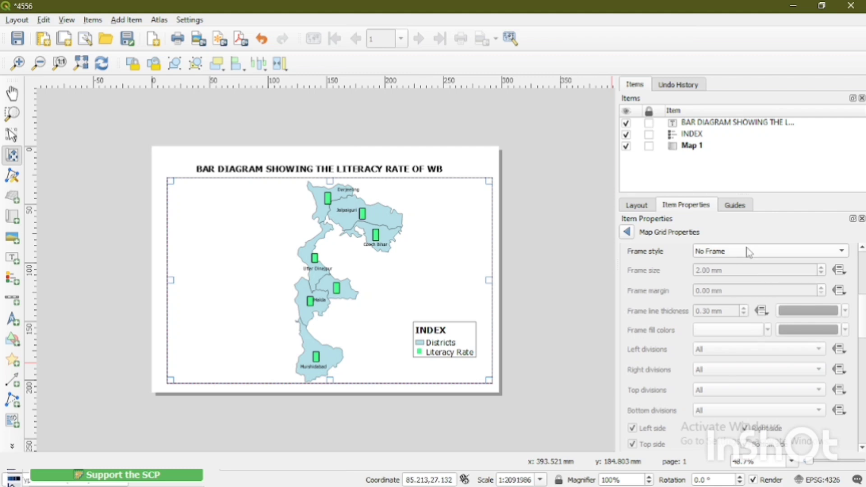
pyautogui.click(748, 252)
pyautogui.click(720, 264)
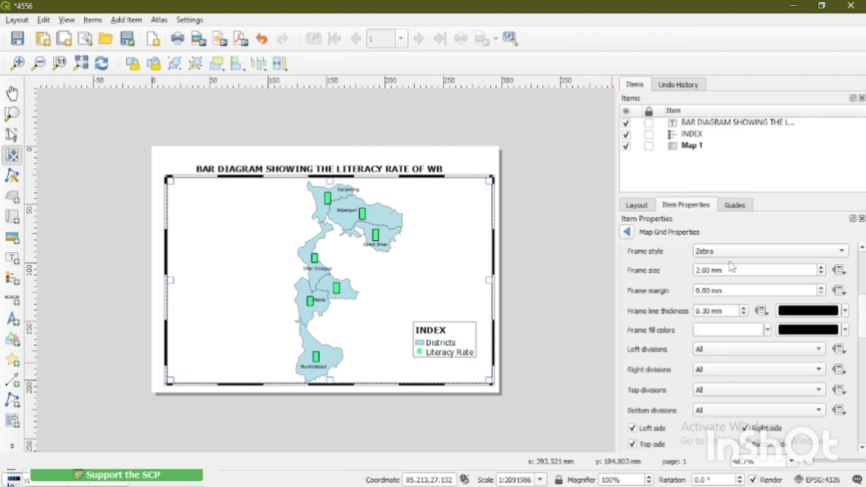
# Enable drawing of grid coordinates and set their format to Degree, Minute with Suffix
pyautogui.scroll(-10, 739, 343)
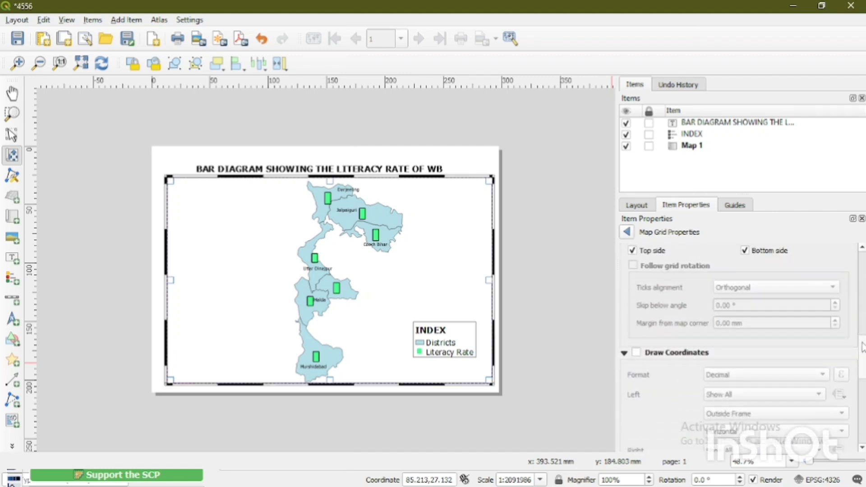
pyautogui.click(636, 343)
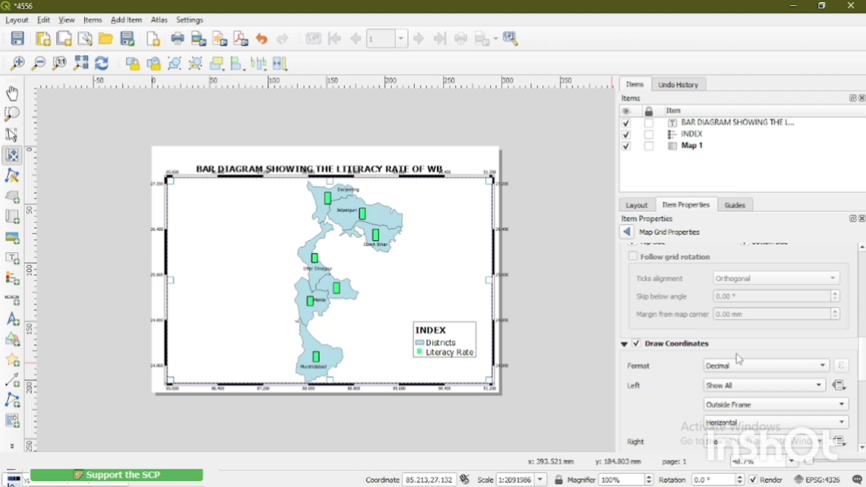
pyautogui.click(742, 365)
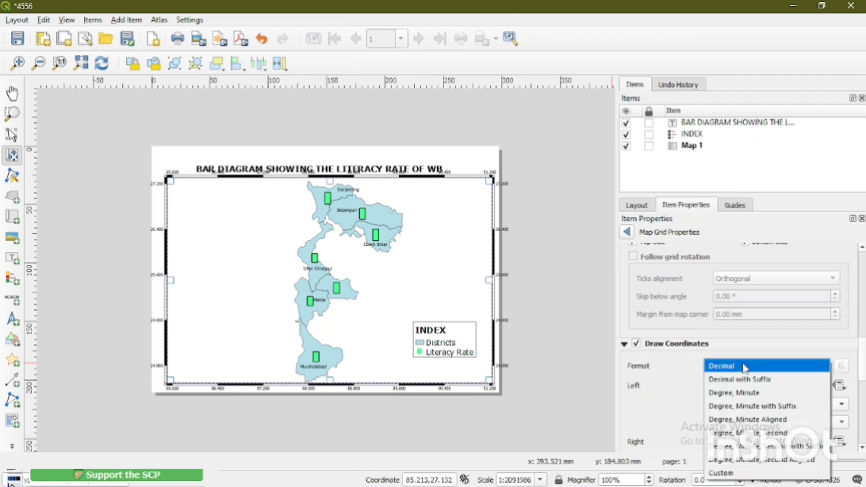
pyautogui.click(747, 405)
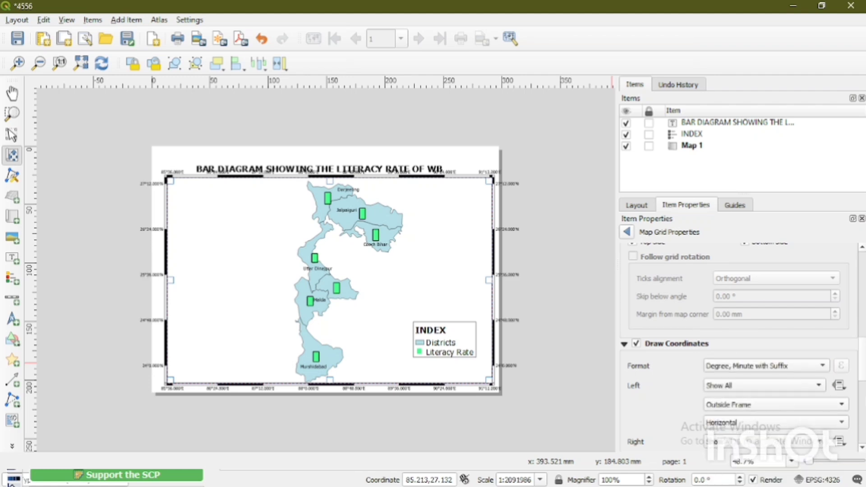
# Set the grid's X and Y intervals to 1 map unit
pyautogui.scroll(10, 862, 386)
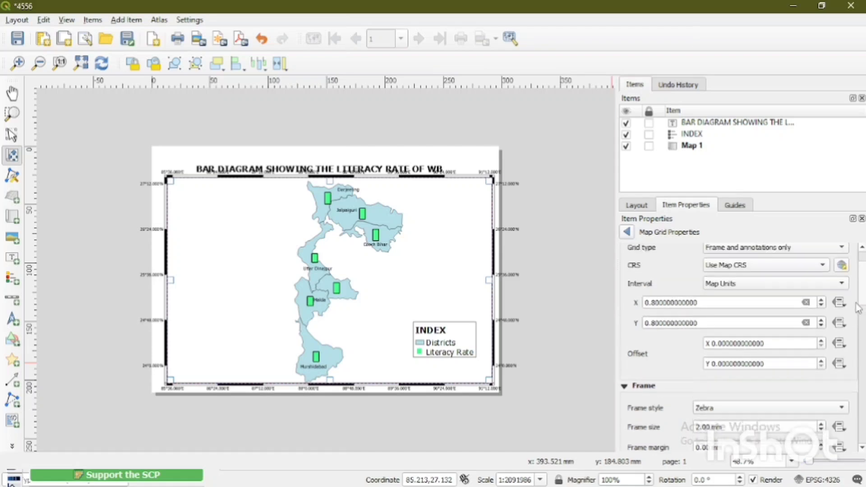
pyautogui.click(656, 320)
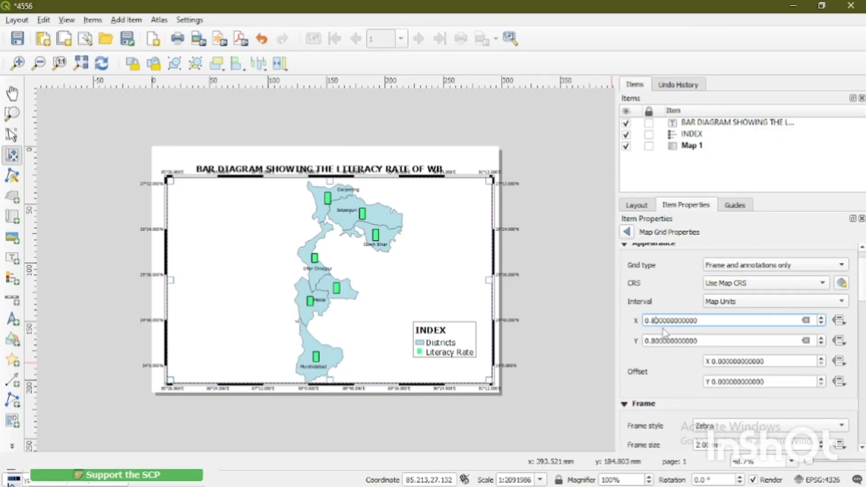
pyautogui.press('BackSpace')
pyautogui.write('1')
pyautogui.click(655, 341)
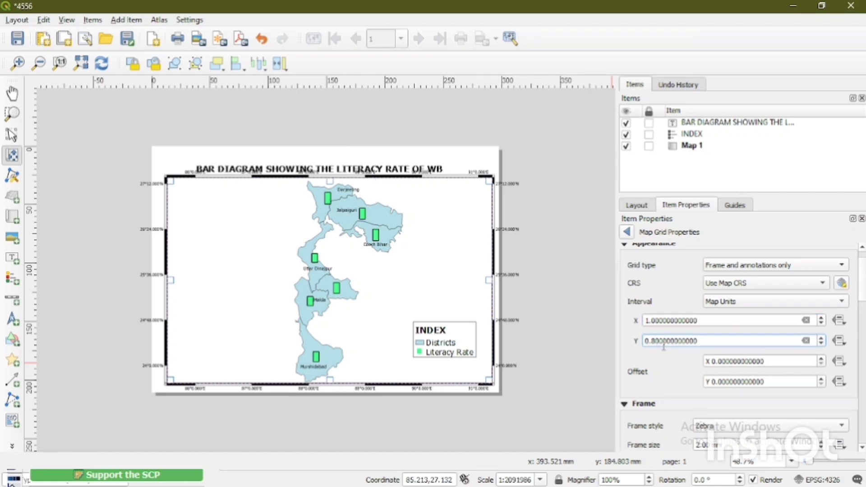
pyautogui.press('BackSpace')
pyautogui.write('1')
pyautogui.click(686, 382)
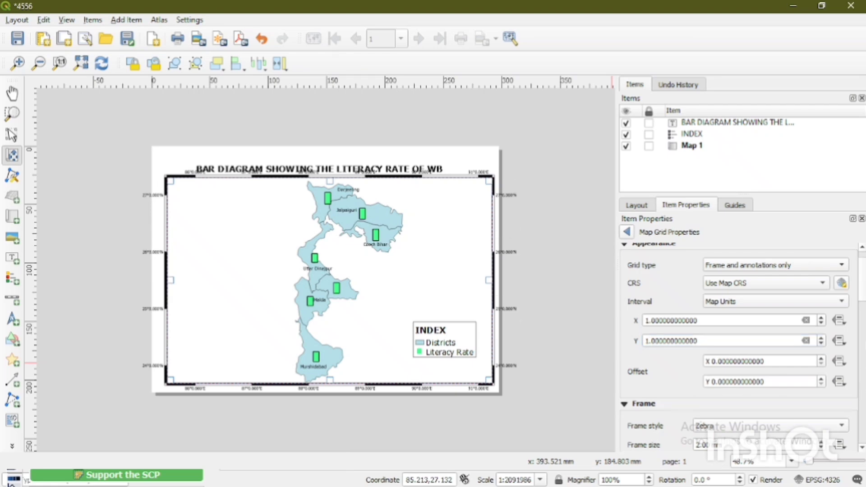
# Set the grid coordinates on the map's left and right sides to Vertical Ascending outside the frame
pyautogui.scroll(-15, 862, 301)
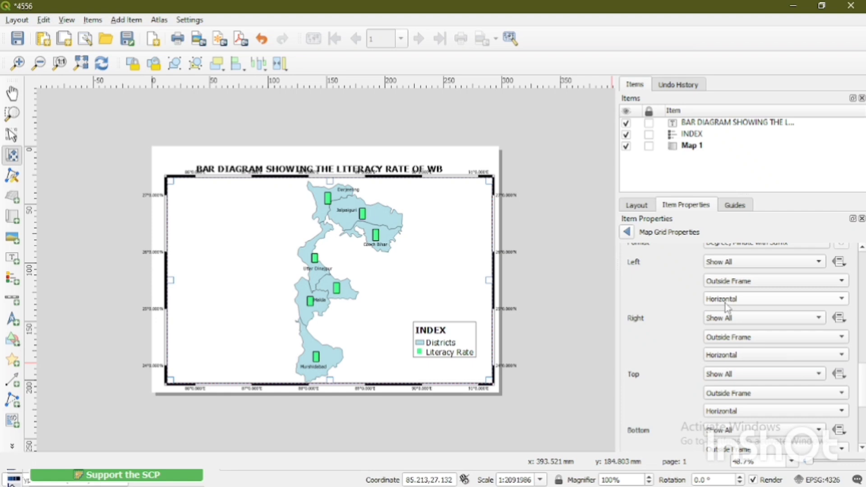
pyautogui.click(725, 303)
pyautogui.click(741, 312)
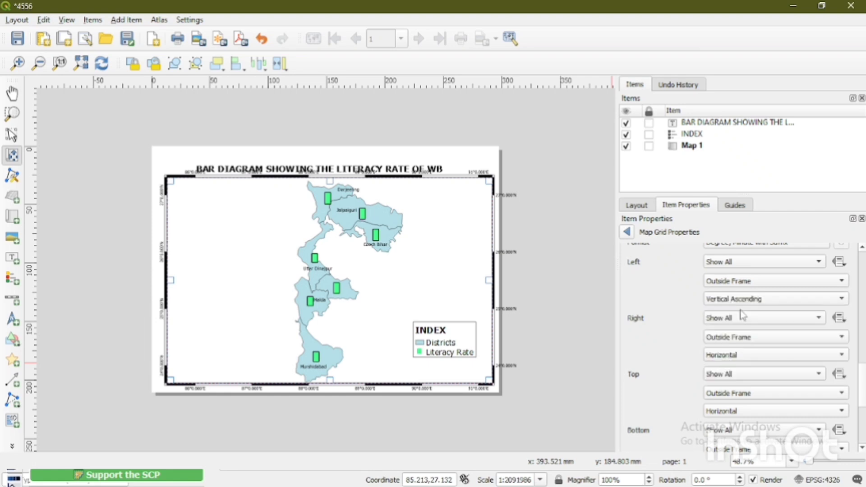
pyautogui.click(734, 337)
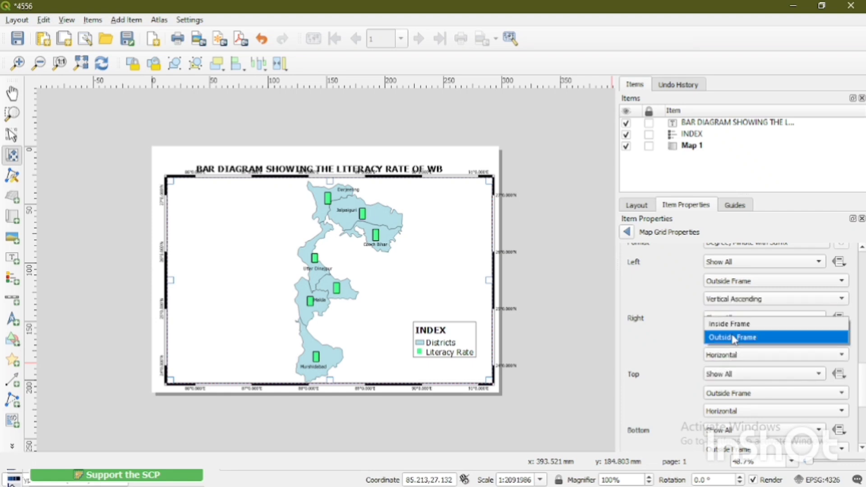
pyautogui.click(732, 337)
pyautogui.click(738, 356)
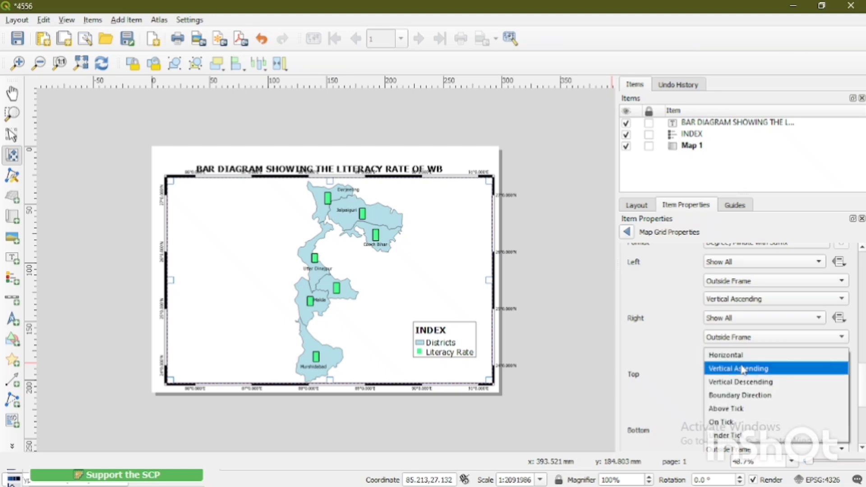
pyautogui.click(743, 368)
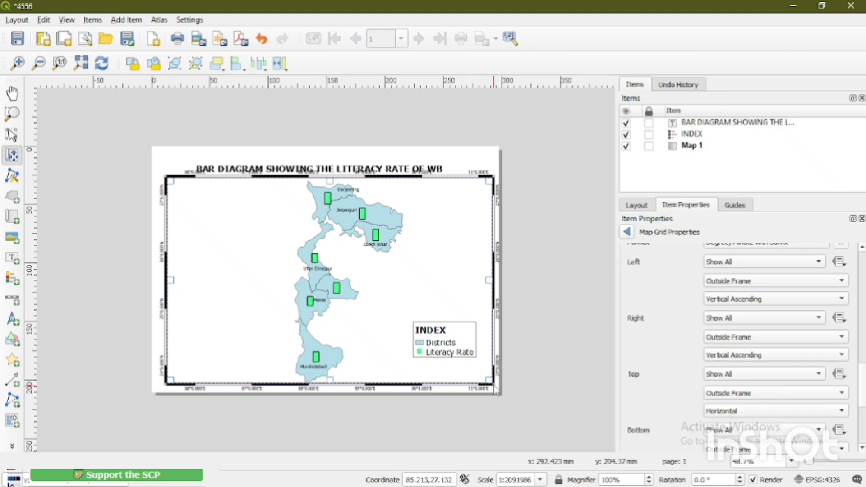
# Pull the map item's lower-right corner inward and extend its upper-left corner slightly outward so the coordinates fit on the page
pyautogui.click(12, 134)
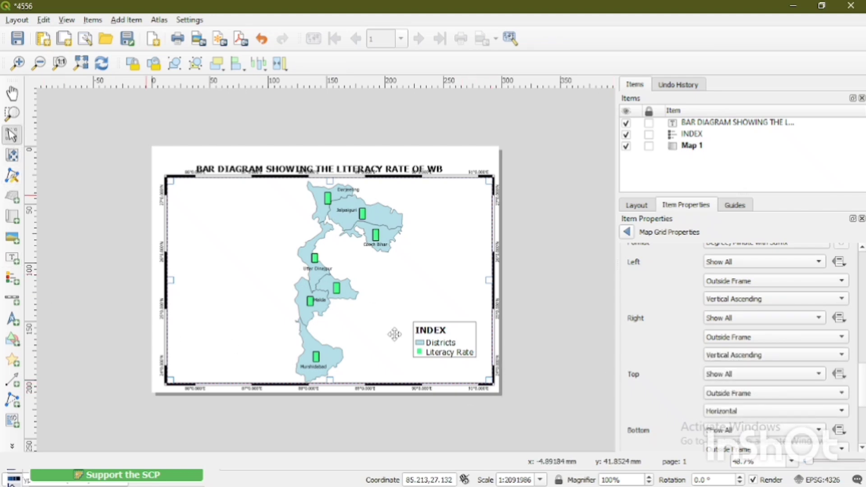
pyautogui.moveTo(489, 378); pyautogui.dragTo(474, 370)
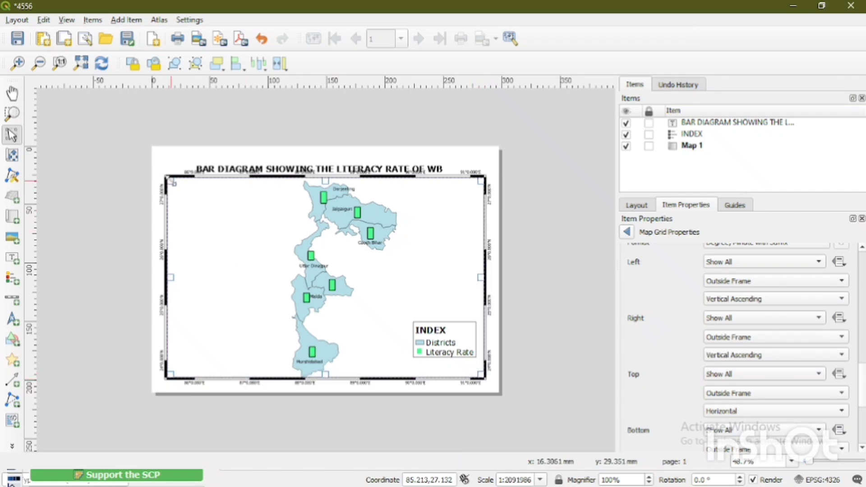
pyautogui.moveTo(173, 183); pyautogui.dragTo(169, 181)
# Move the title label slightly up the page so it clears the grid coordinates above the map frame
pyautogui.click(229, 166)
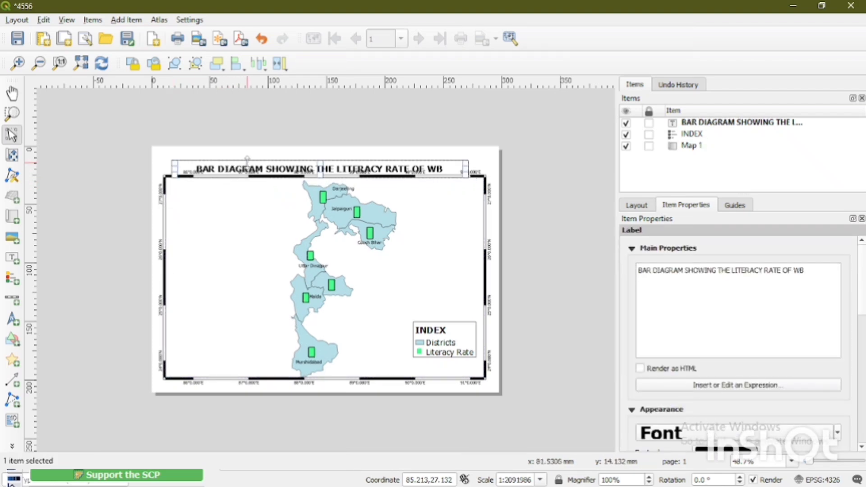
pyautogui.click(13, 155)
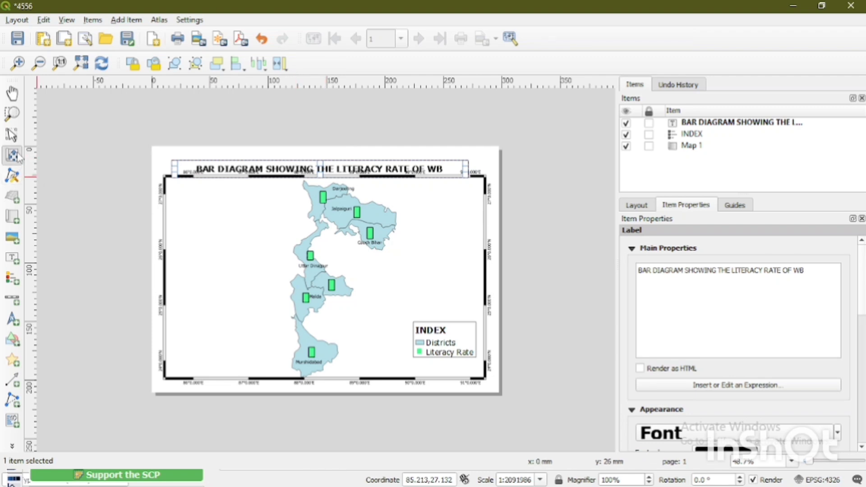
pyautogui.click(12, 135)
pyautogui.moveTo(278, 167); pyautogui.dragTo(277, 157)
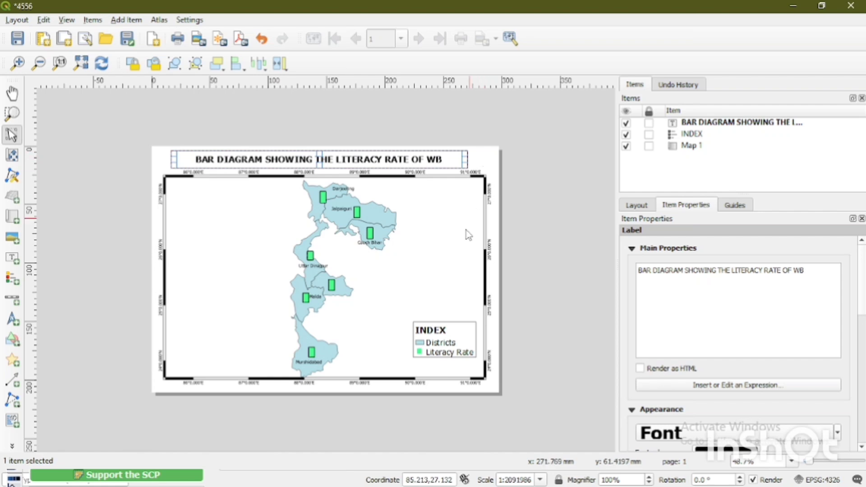
# Add a north arrow inside the map frame's upper-right corner, above the legend
pyautogui.click(381, 325)
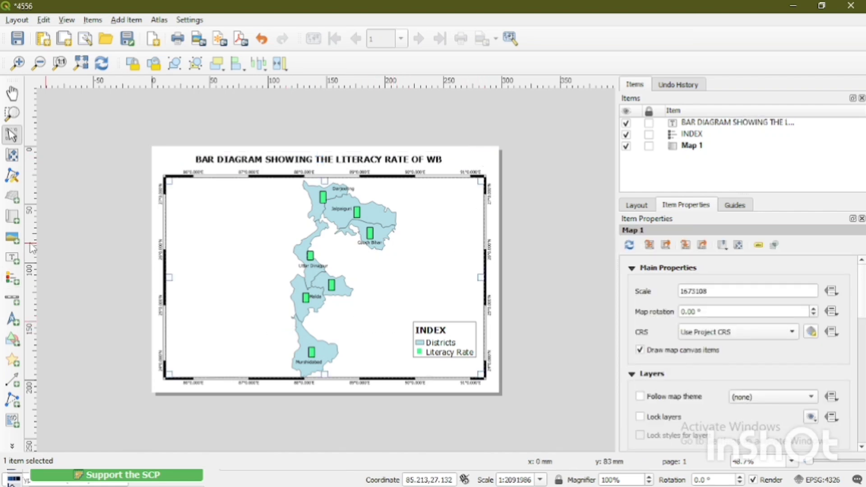
pyautogui.click(13, 319)
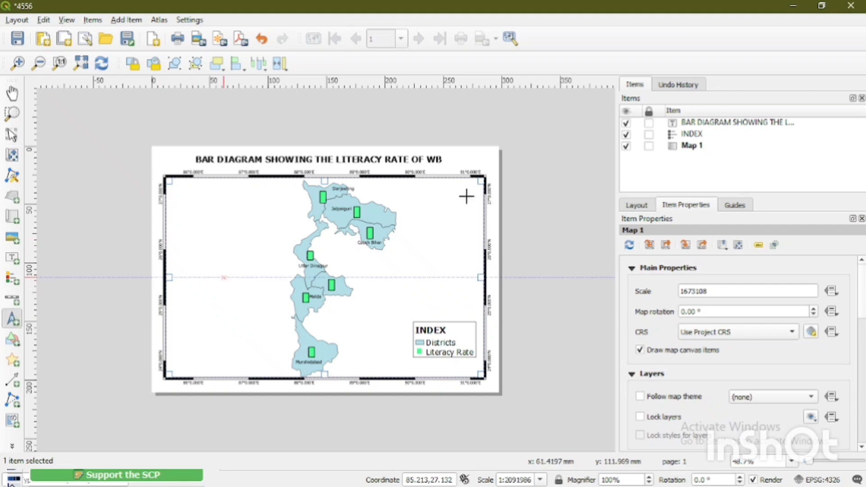
pyautogui.moveTo(437, 189); pyautogui.dragTo(464, 207)
# Add a scale bar inside the map frame's lower-left area, west of Murshidabad
pyautogui.click(12, 299)
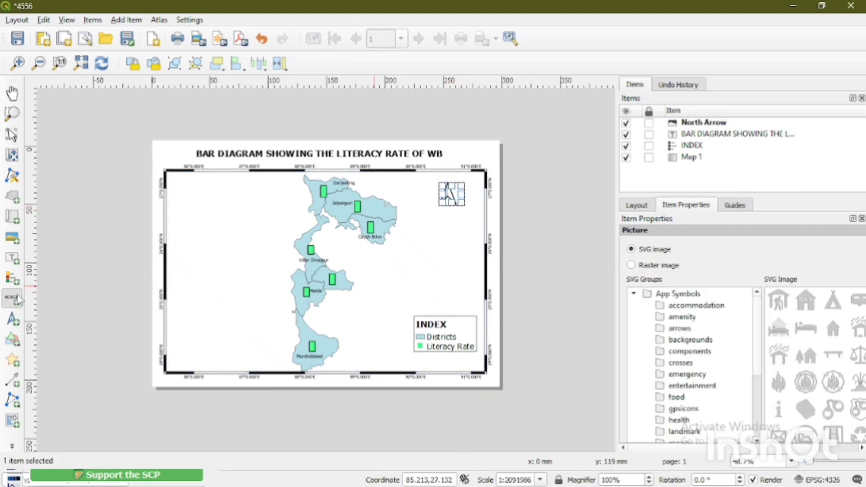
pyautogui.moveTo(199, 341); pyautogui.dragTo(265, 357)
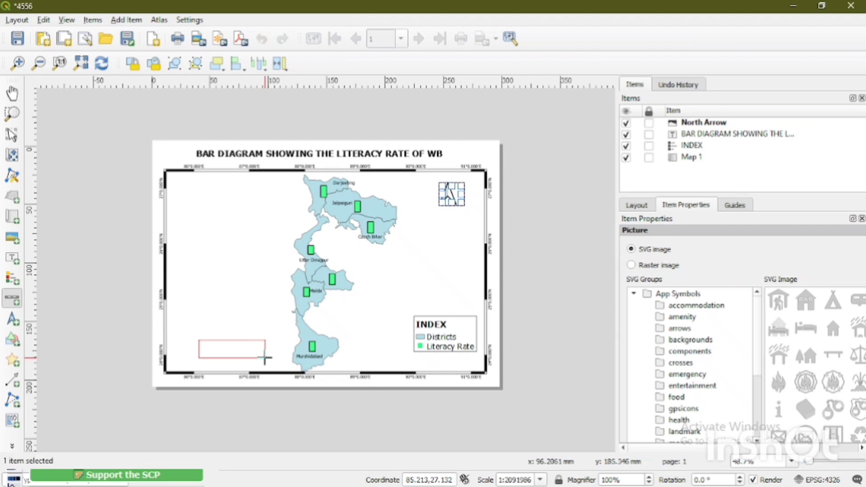
pyautogui.click(381, 346)
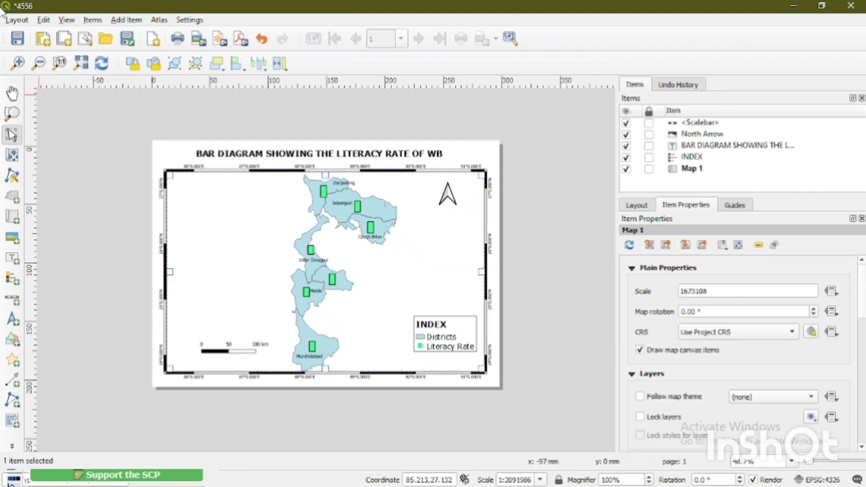
# Export the layout as the PNG image 4556.png in the WB Map folder at 300 dpi
pyautogui.click(16, 20)
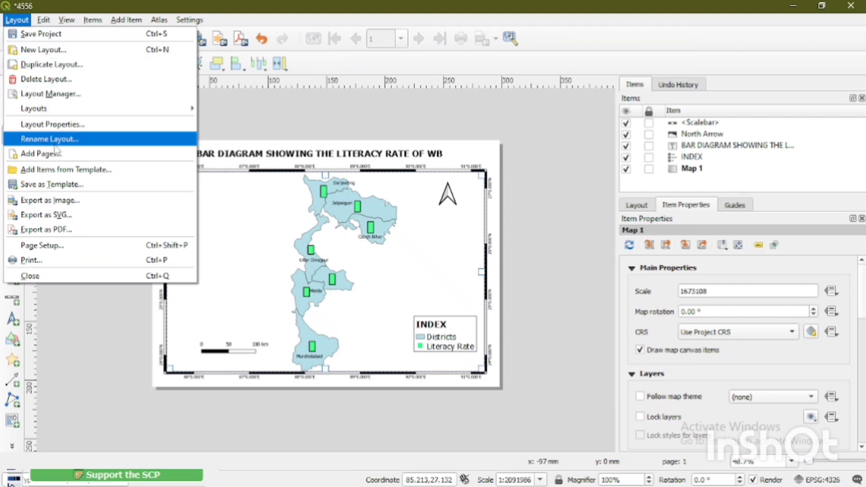
pyautogui.click(61, 197)
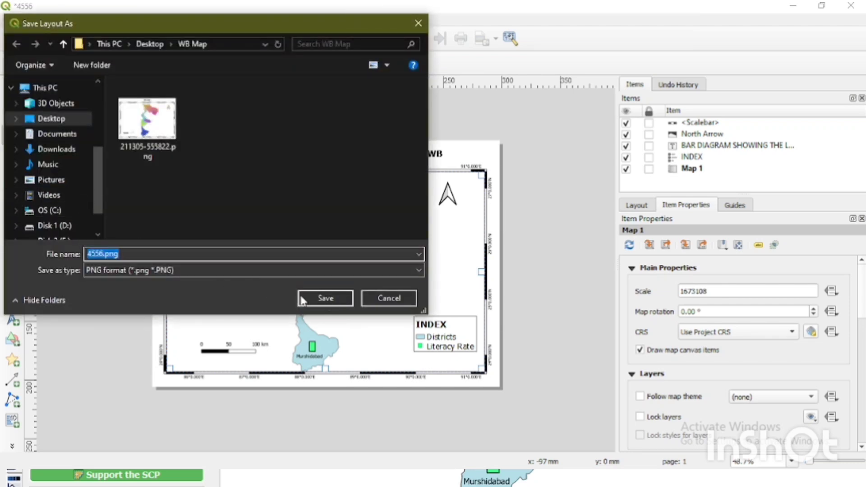
pyautogui.click(334, 295)
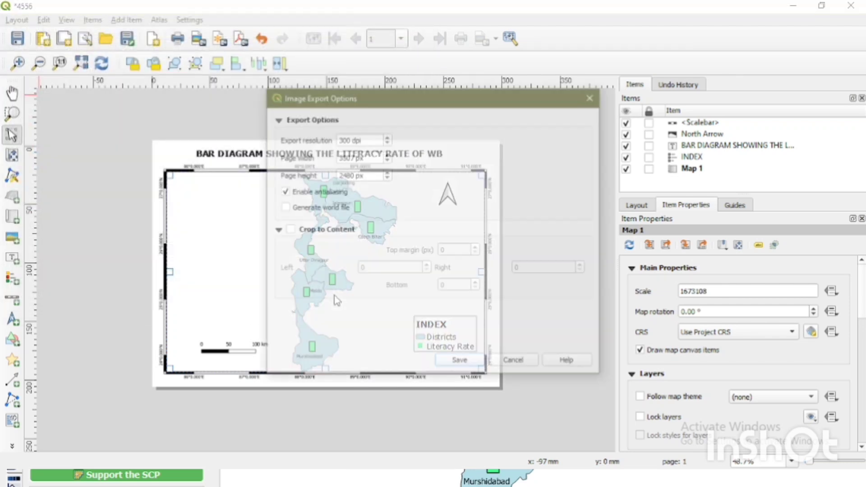
pyautogui.click(463, 362)
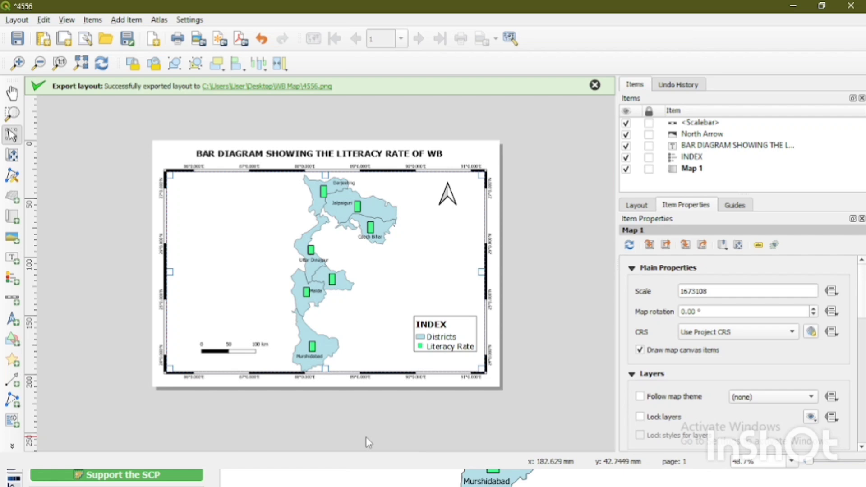
pyautogui.press('F11')
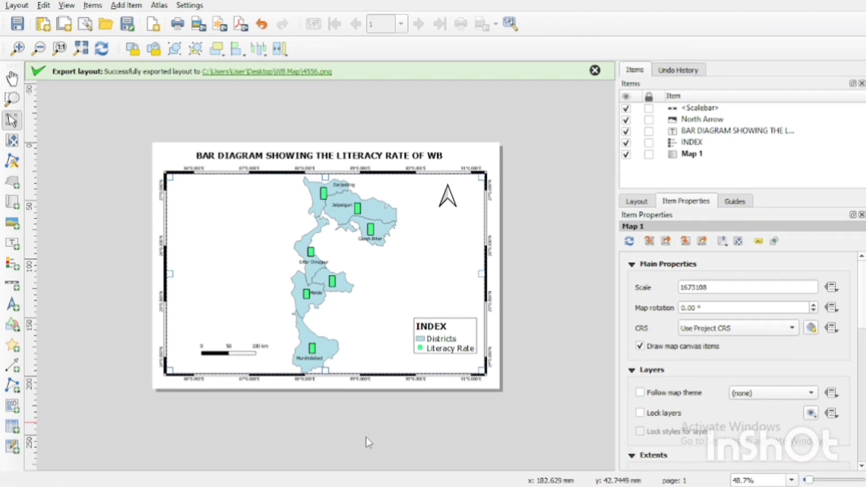
pyautogui.press('F11')
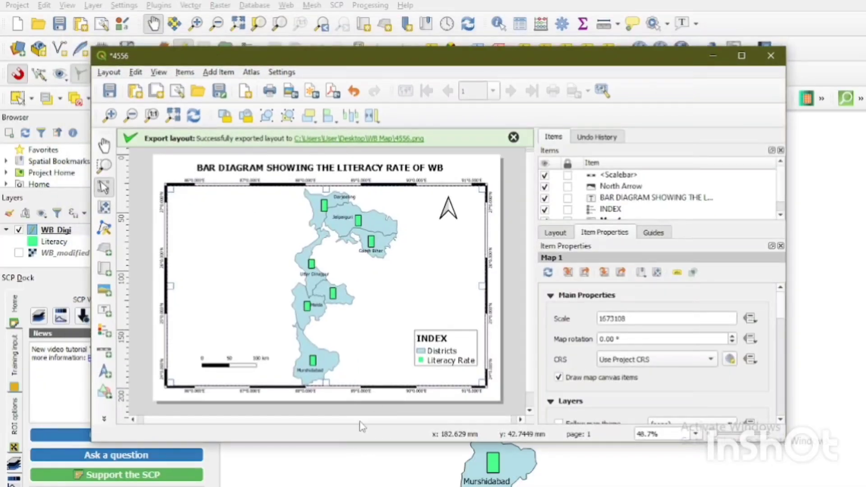